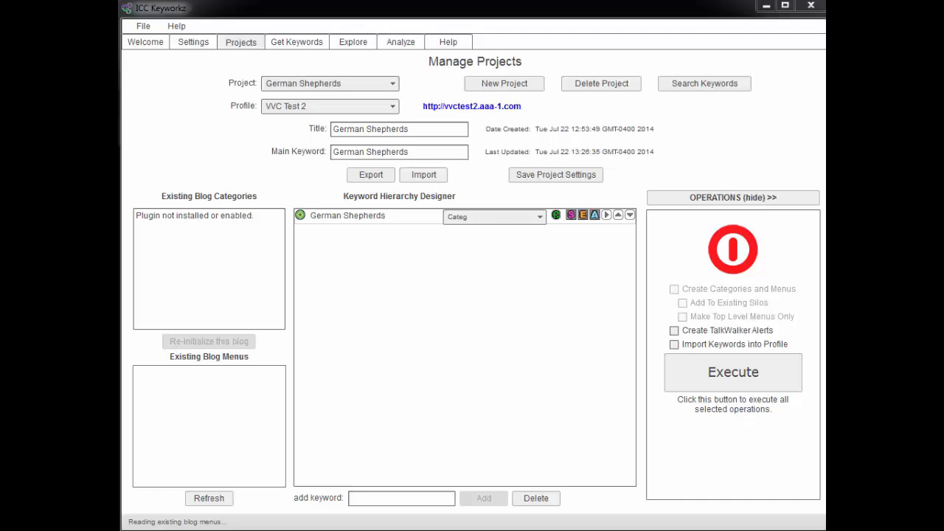
Step: Look through the Welcome, Settings (SEM Rush section) and Projects tabs, ending on Get Keywords
left_click(146, 42)
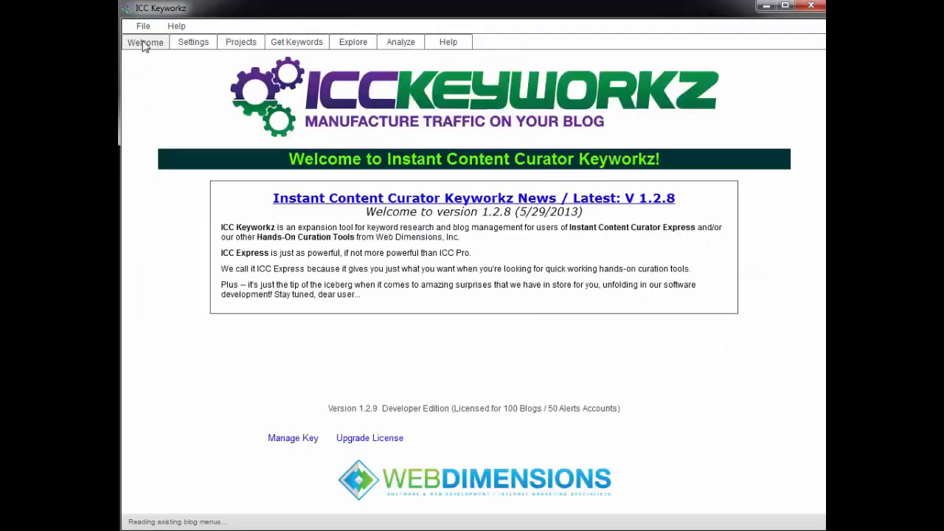
left_click(190, 44)
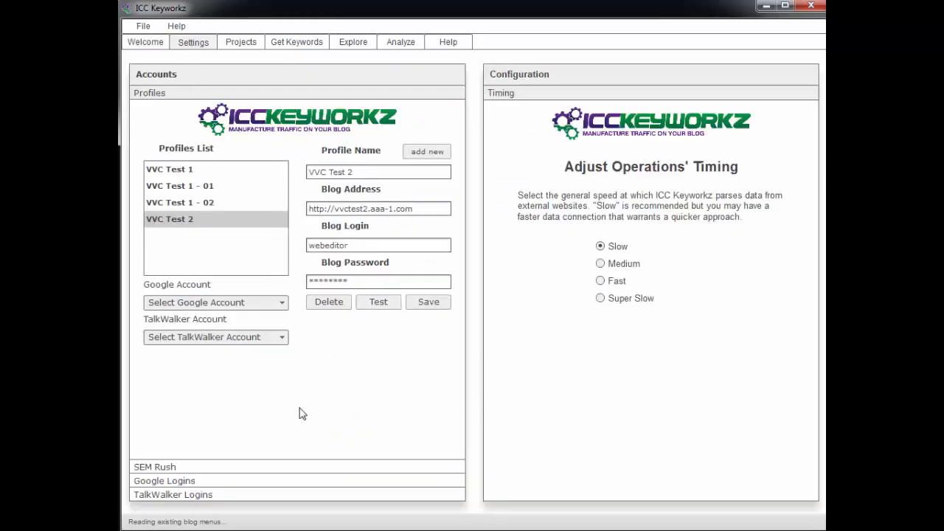
left_click(251, 466)
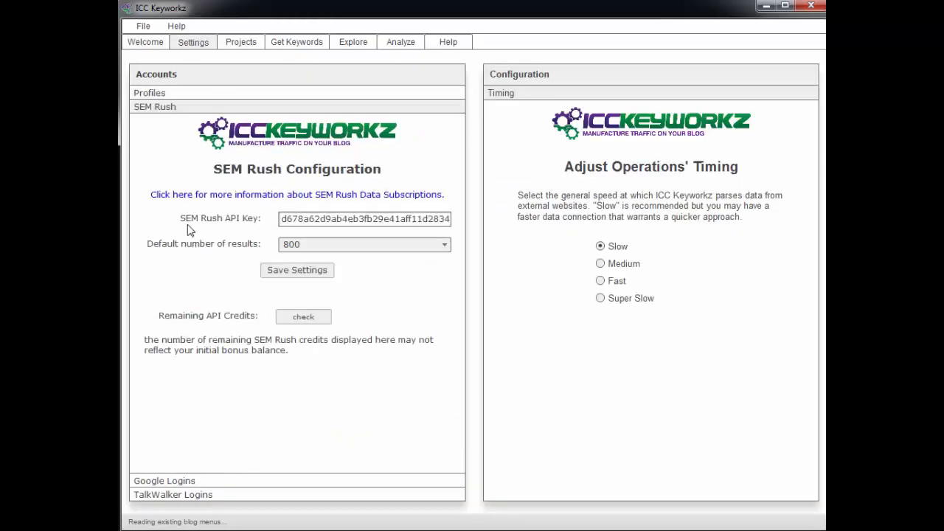
left_click(242, 46)
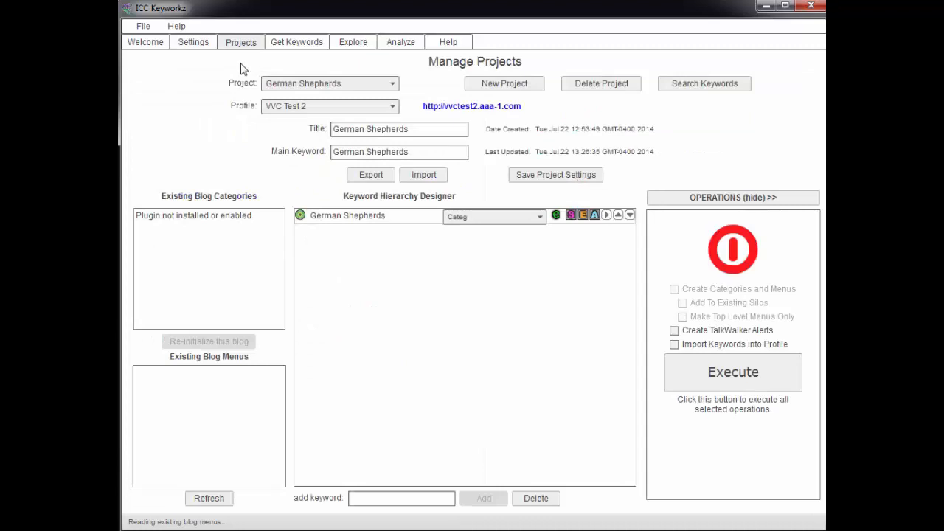
left_click(299, 44)
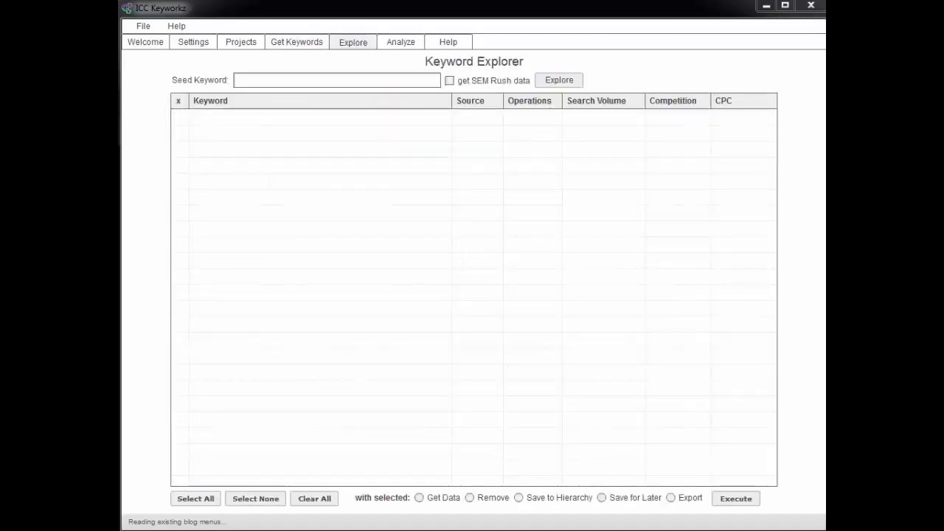
Step: Turn on SEM Rush data and paste 'german shepherd' as the seed keyword
left_click(248, 81)
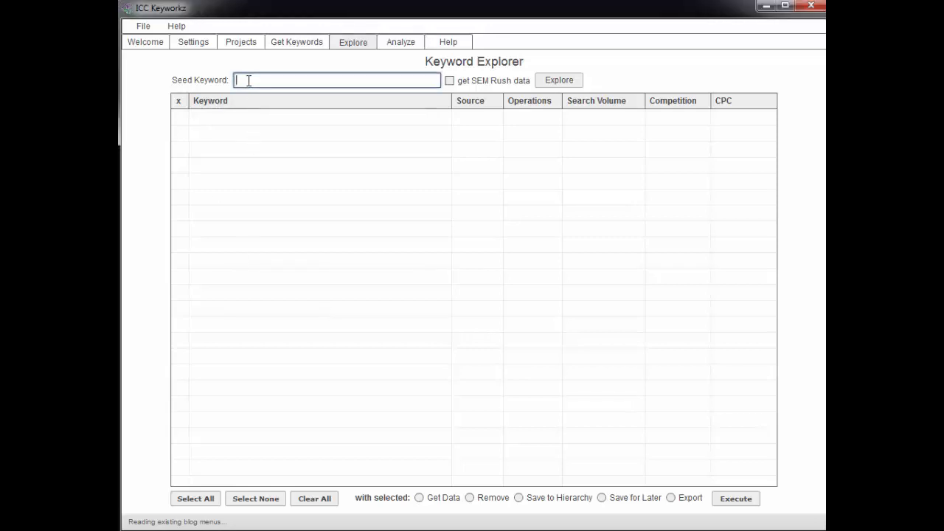
left_click(449, 81)
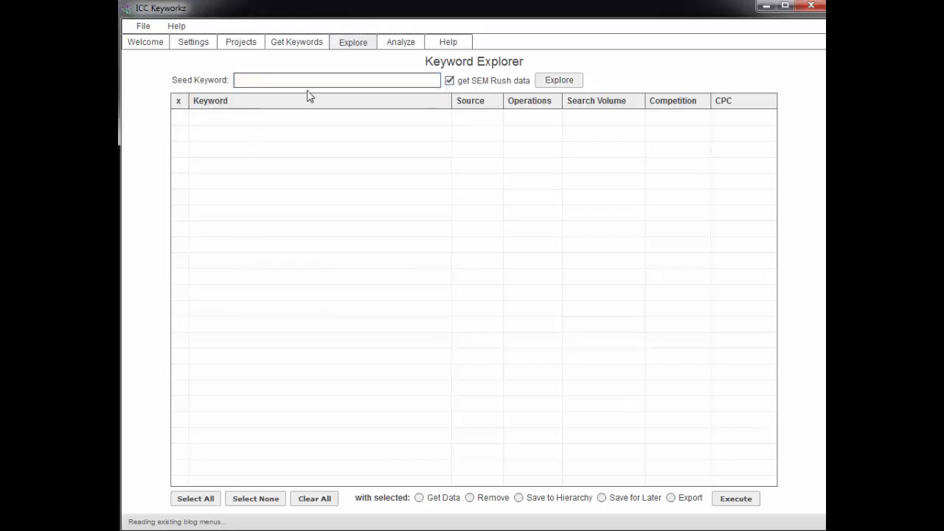
left_click(266, 81)
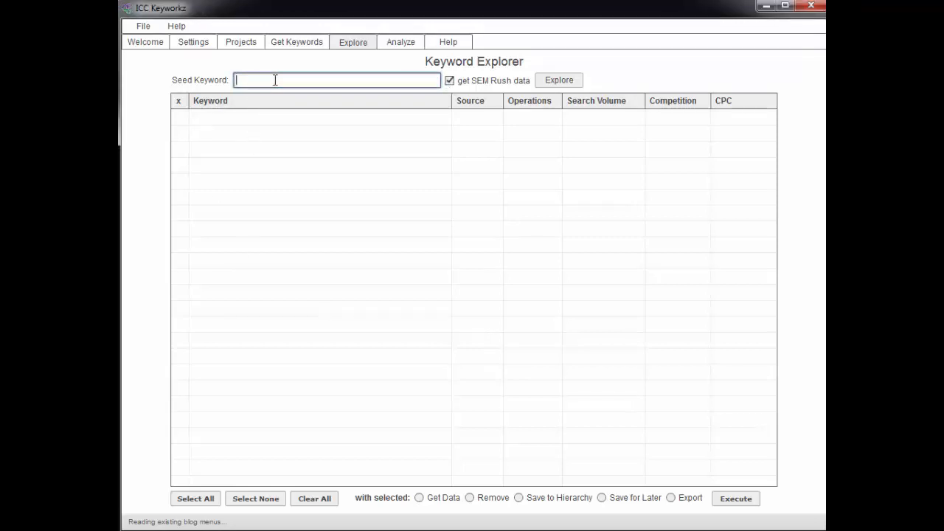
type("german shepherd")
Step: Explore the 'german shepherd' seed and stop the run at 98 keywords
left_click(558, 82)
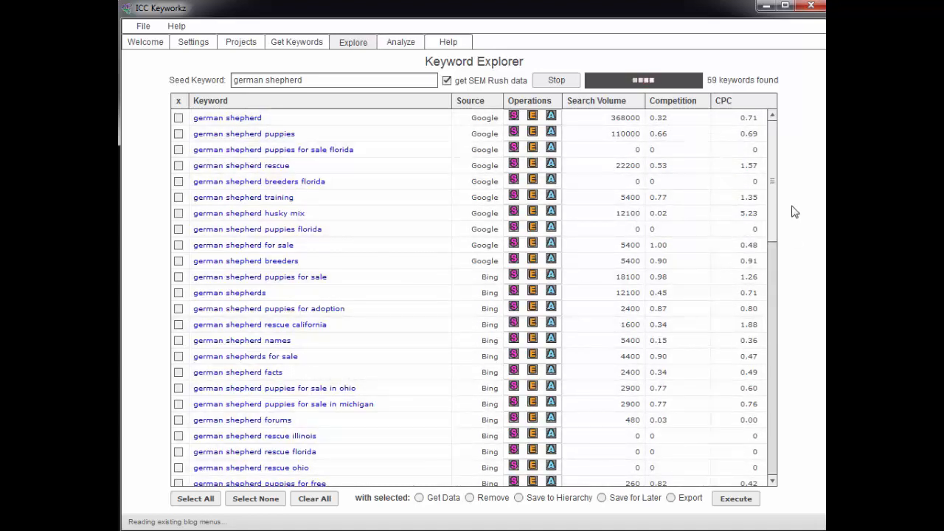
left_click_drag(770, 176, 784, 152)
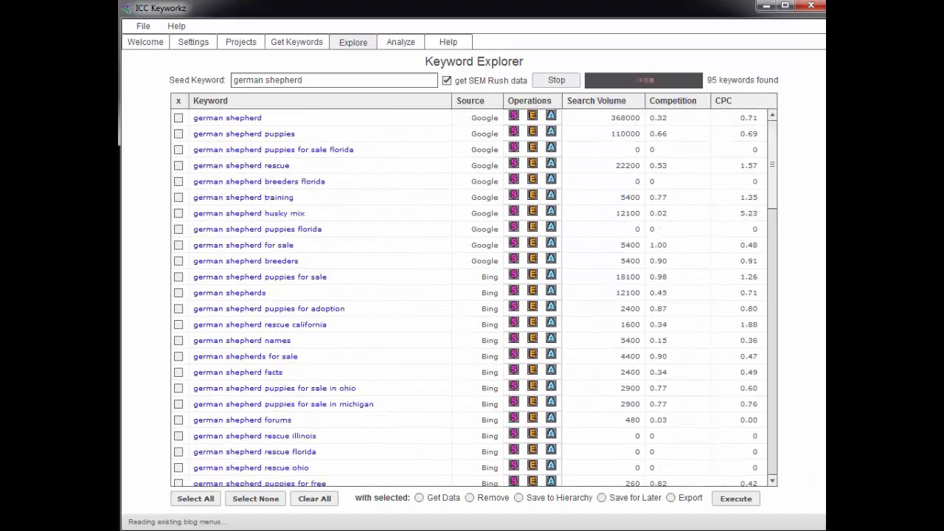
left_click(561, 82)
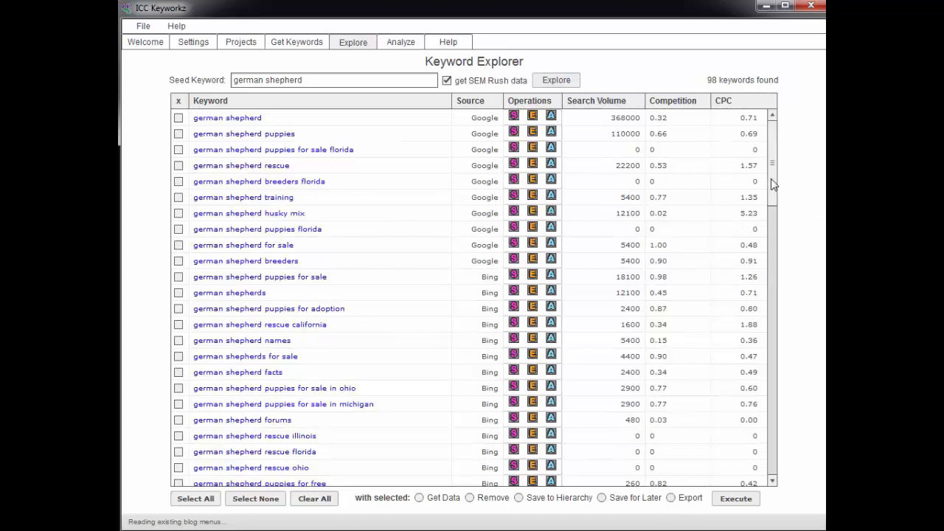
left_click_drag(773, 164, 798, 167)
Step: Select all 98 german shepherd results, save them for later, confirm, and clear the table
left_click(194, 499)
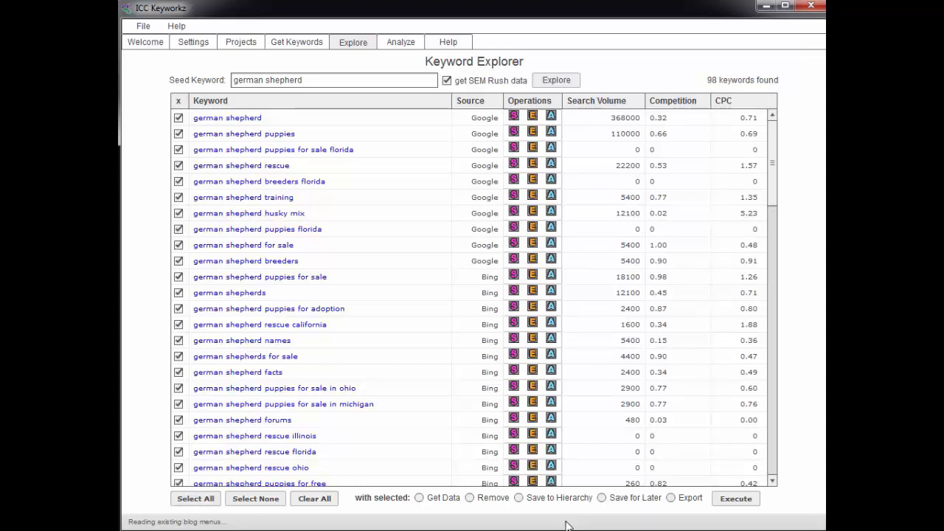
left_click(601, 499)
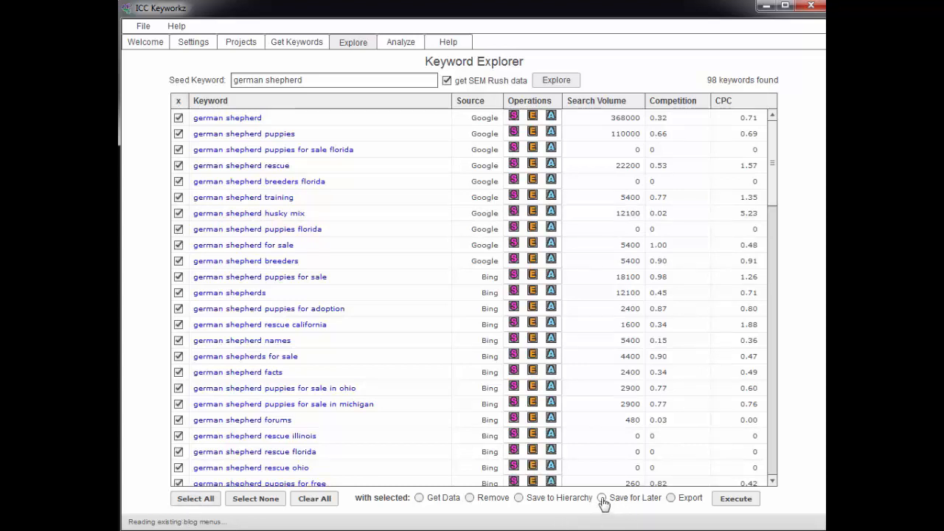
left_click(734, 501)
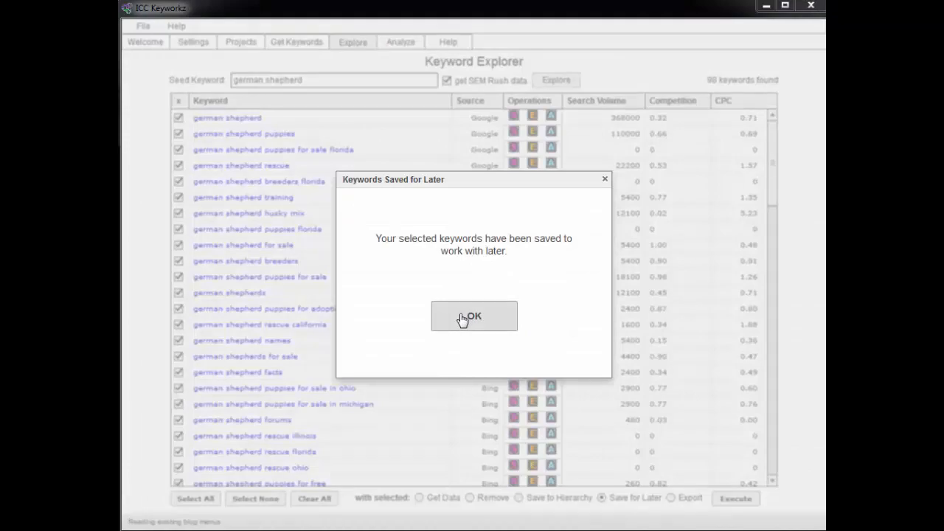
left_click(463, 317)
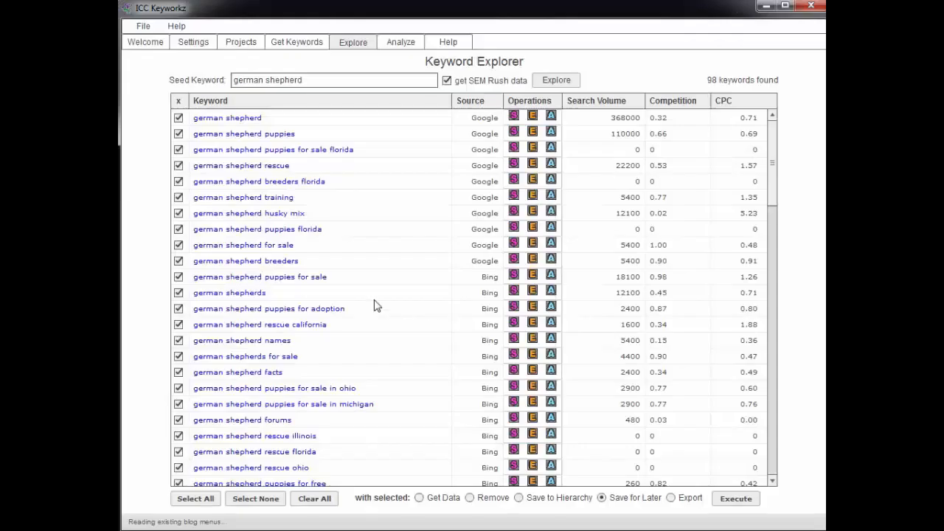
left_click(309, 499)
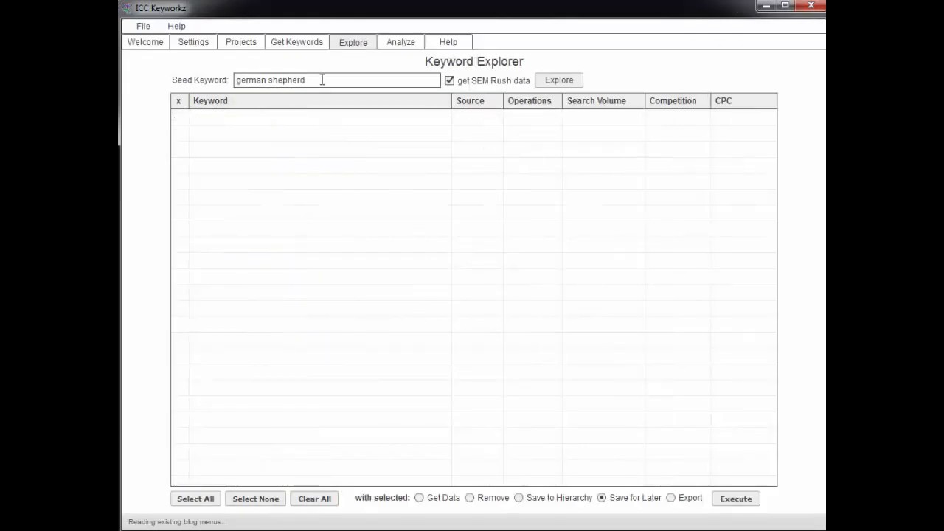
Step: Replace the seed with 'siamese cat' and explore it, stopping at 30 keywords
left_click_drag(322, 79, 227, 83)
type("sia")
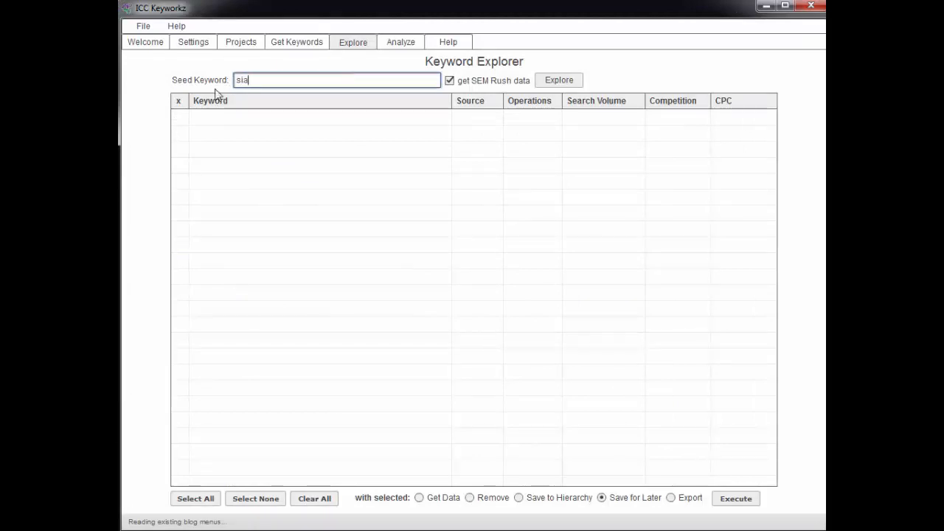
type("mese cat")
left_click(566, 81)
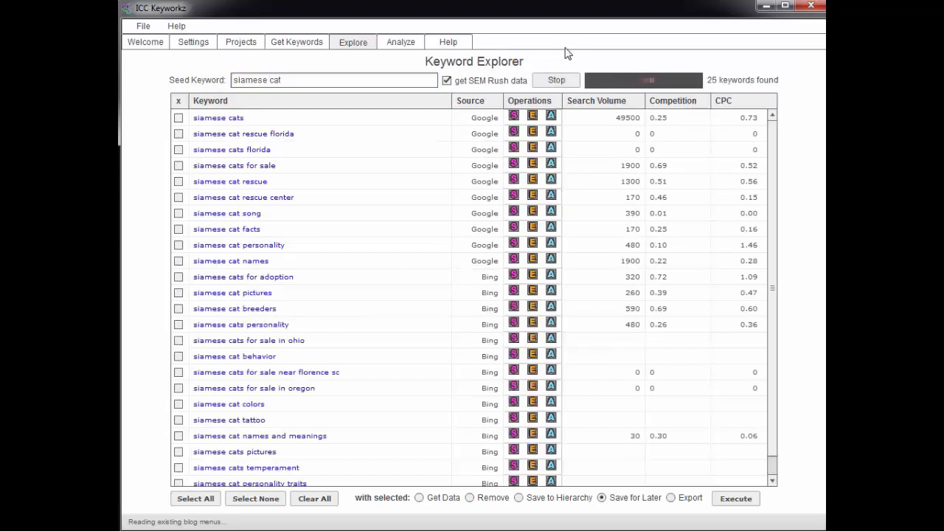
left_click(547, 82)
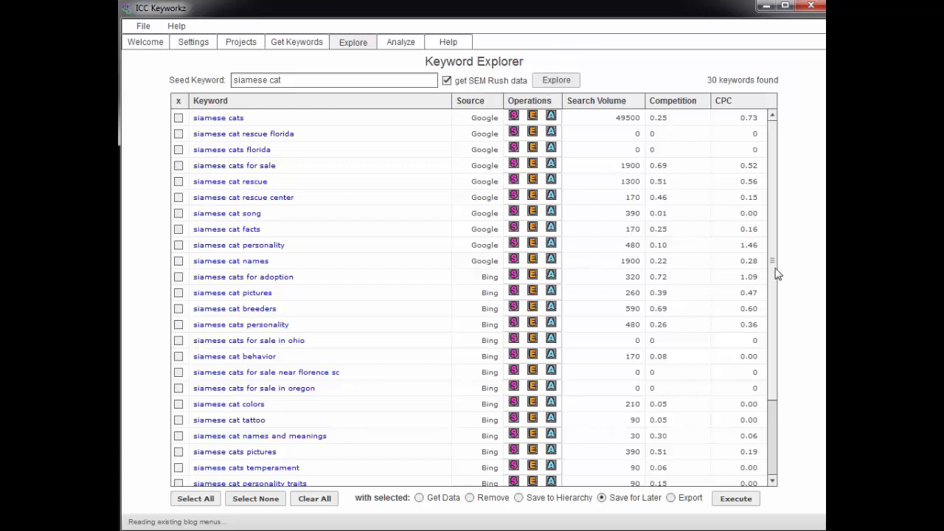
left_click_drag(770, 290, 770, 223)
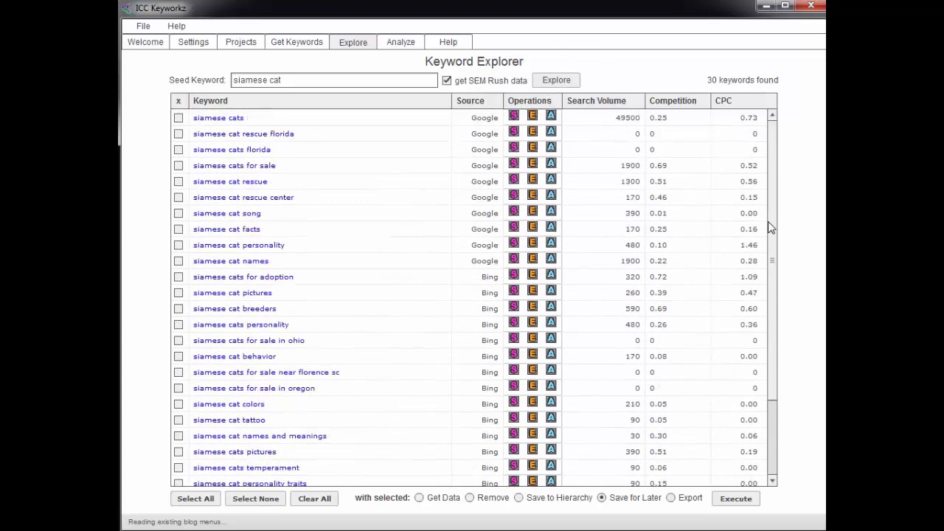
Step: Save all 30 siamese cat keywords for later, confirm, and clear the results table
left_click(196, 499)
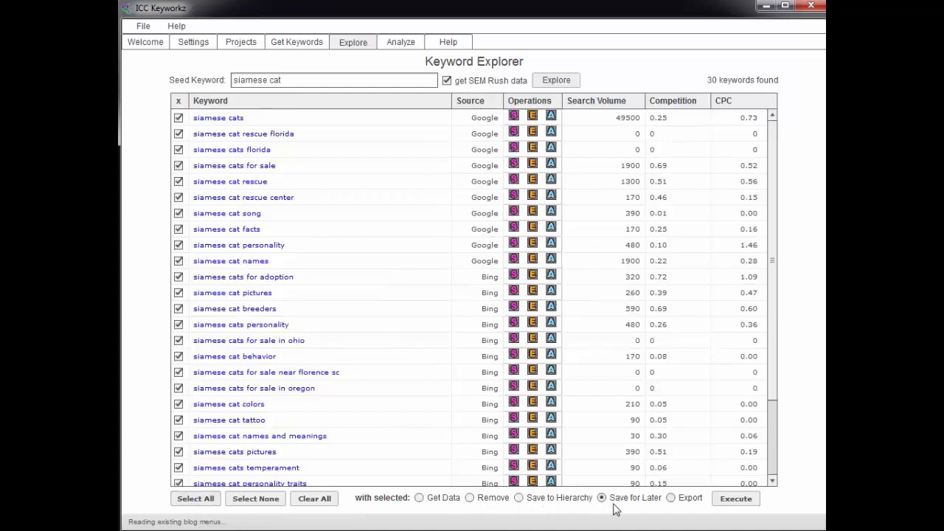
left_click(735, 503)
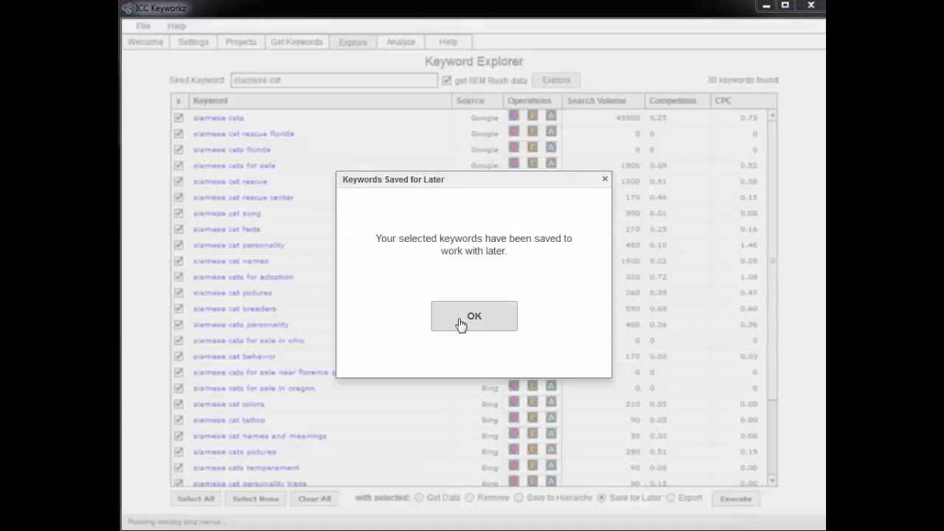
left_click(460, 320)
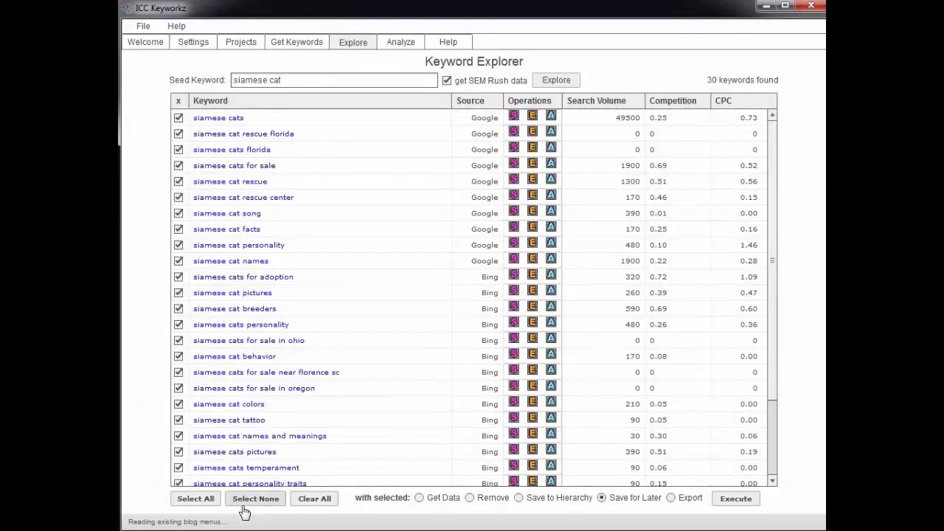
left_click(317, 498)
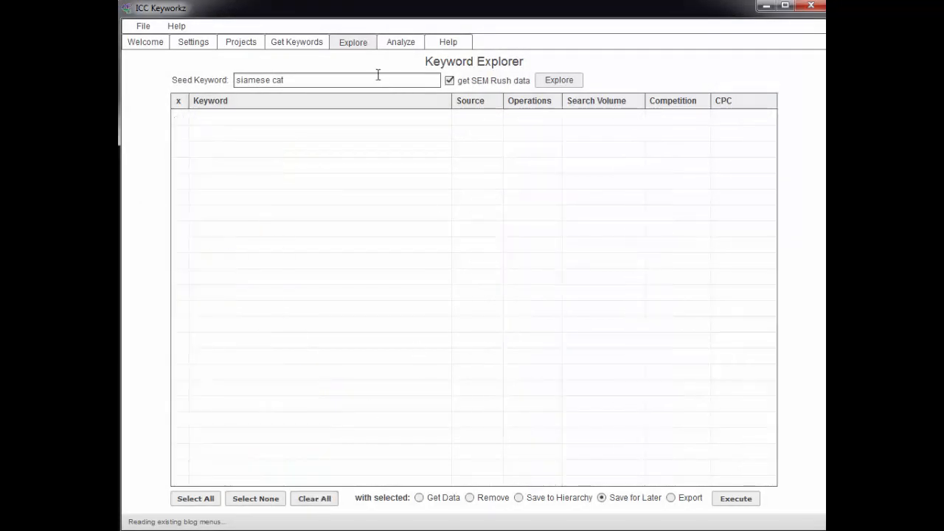
left_click(303, 44)
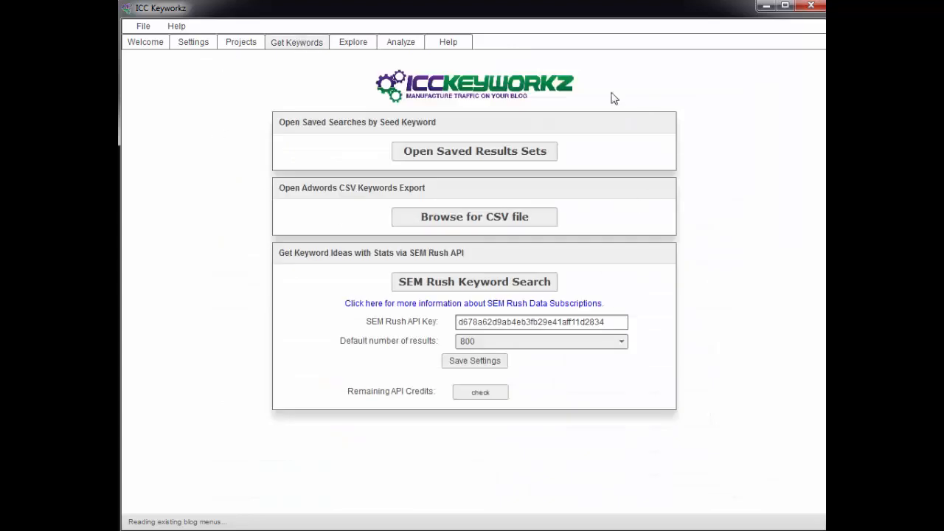
left_click(478, 153)
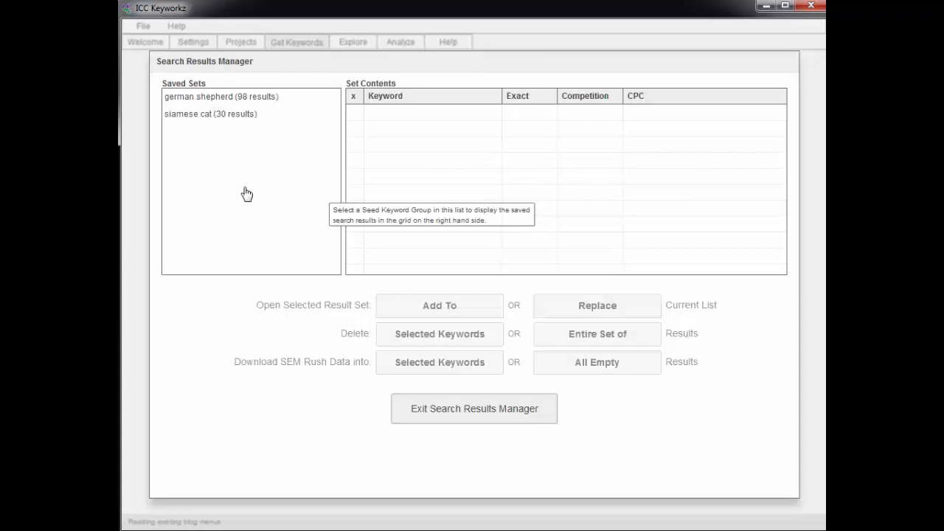
left_click(220, 101)
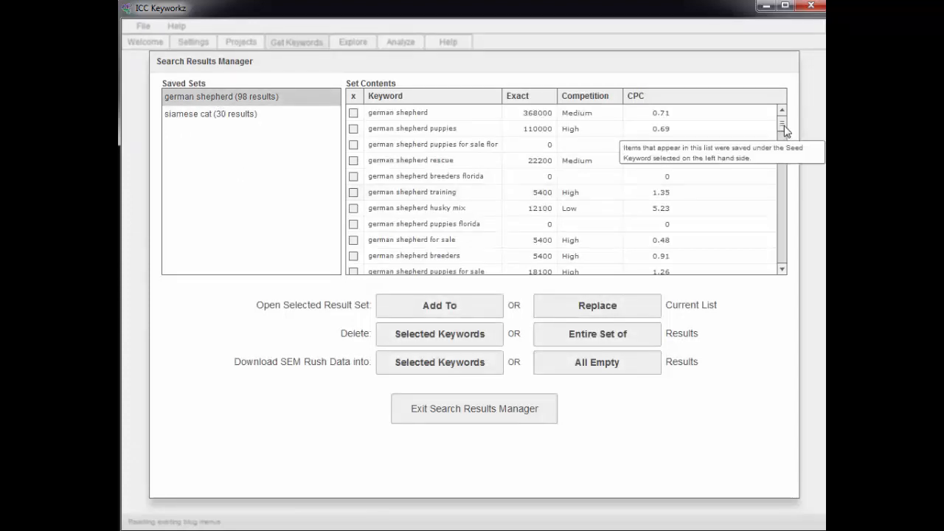
mouse_move(784, 127)
left_mouse_down()
mouse_move(784, 219)
mouse_move(783, 111)
left_mouse_up()
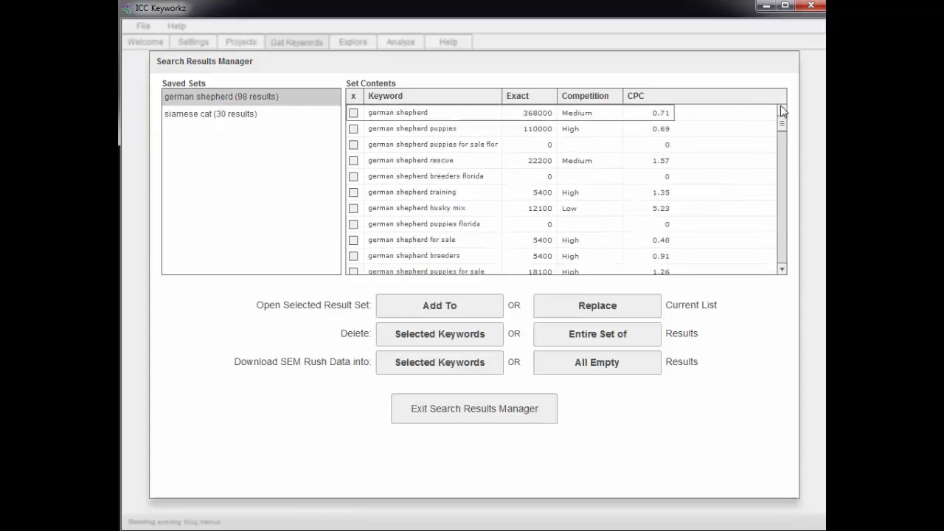
left_click(213, 115)
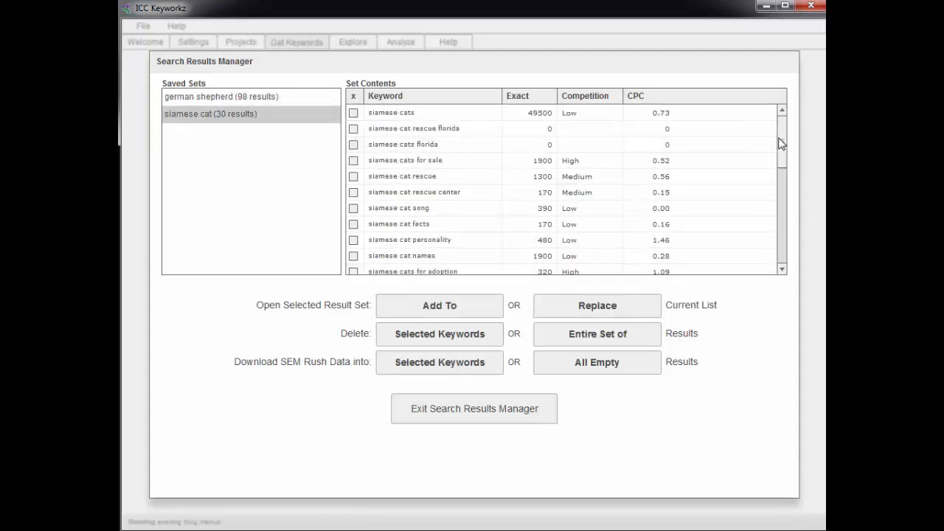
left_click(219, 101)
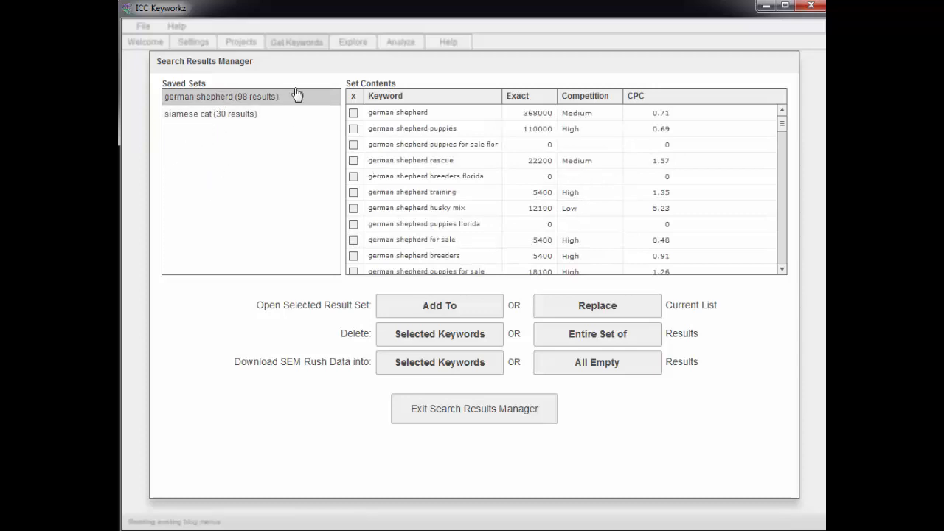
Step: Add the saved german shepherd set to the keyword list and scroll through its figures
left_click(446, 308)
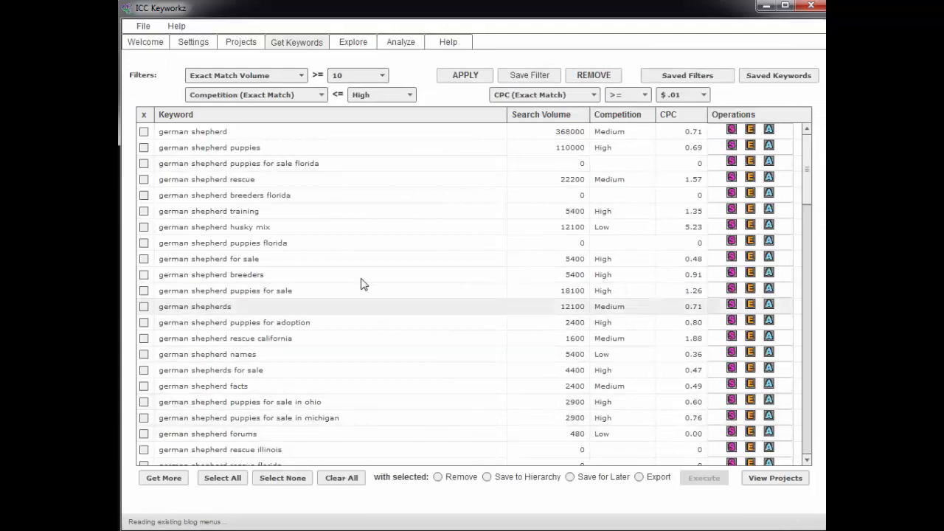
left_click_drag(808, 176, 808, 143)
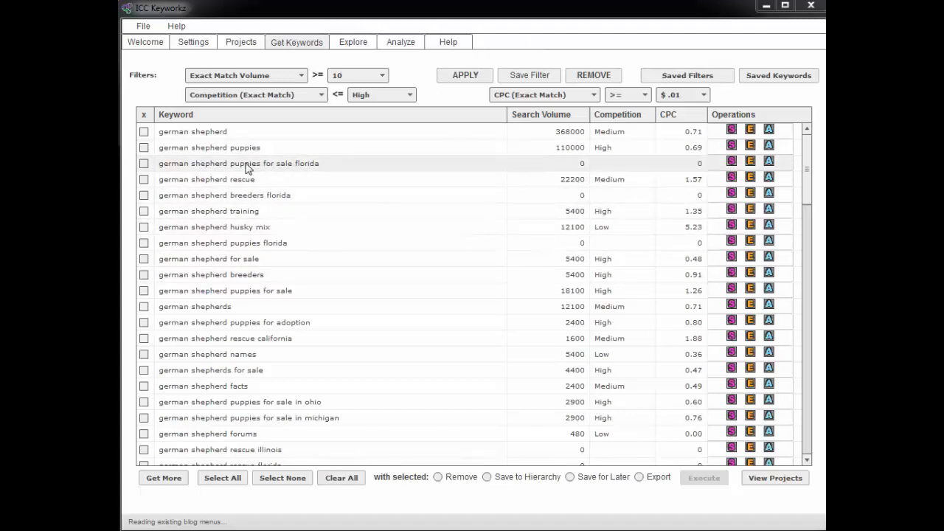
Step: Analyse 'german shepherd puppies for sale florida' (zero volume) in the Keyword Analyzer, then go to Keyword Explorer
left_click(768, 162)
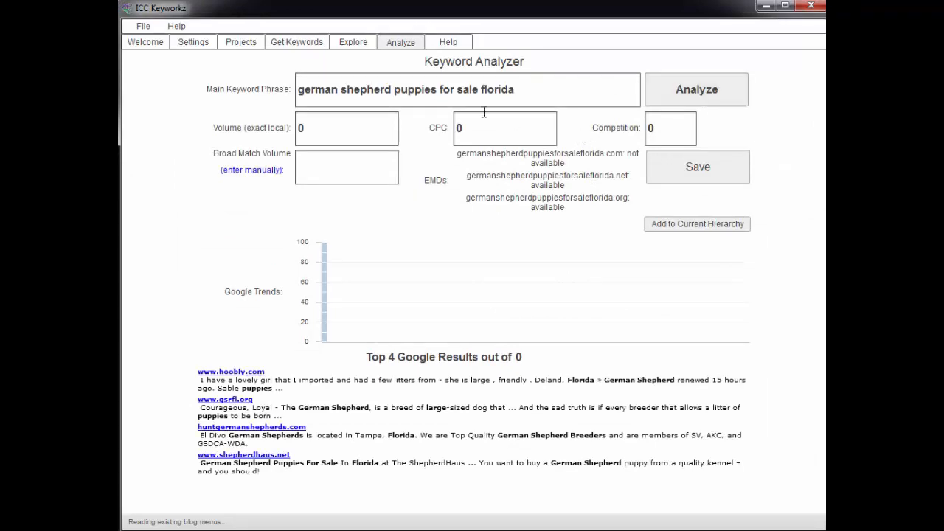
left_click(546, 90)
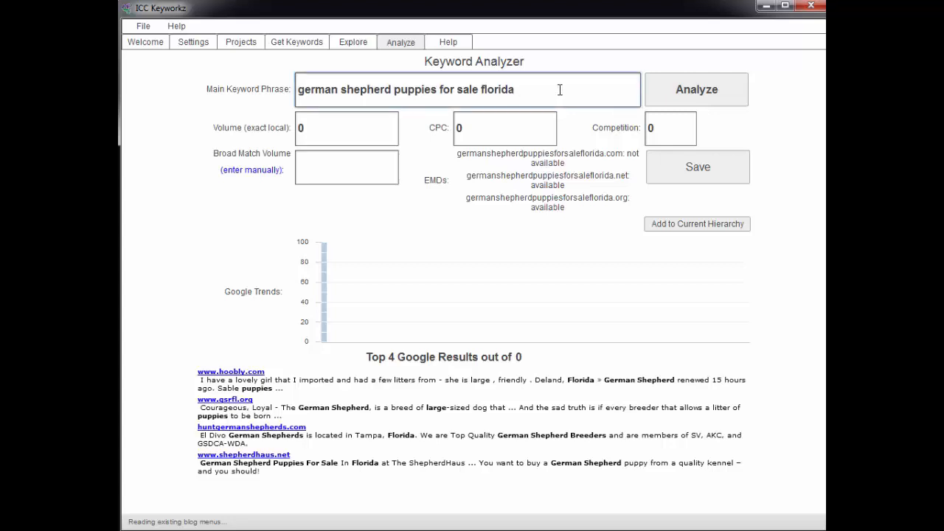
left_click_drag(559, 91, 294, 89)
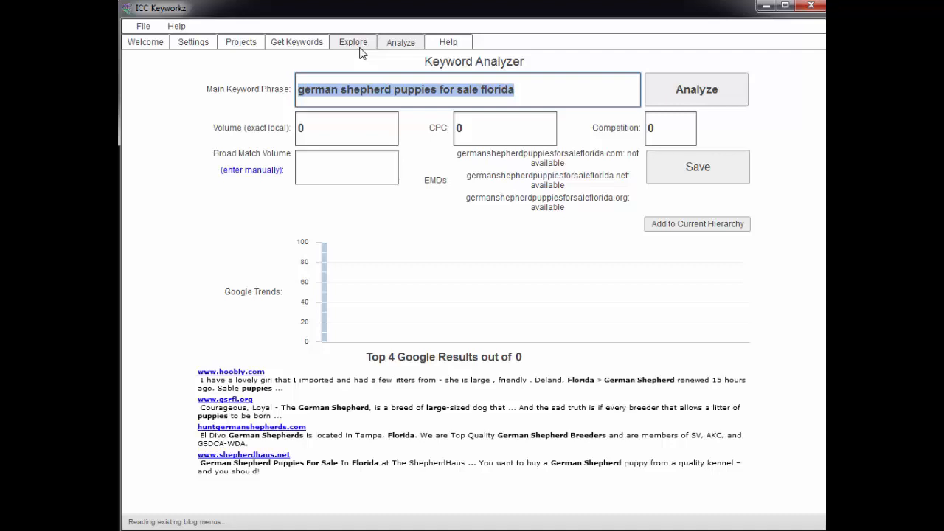
left_click(535, 91)
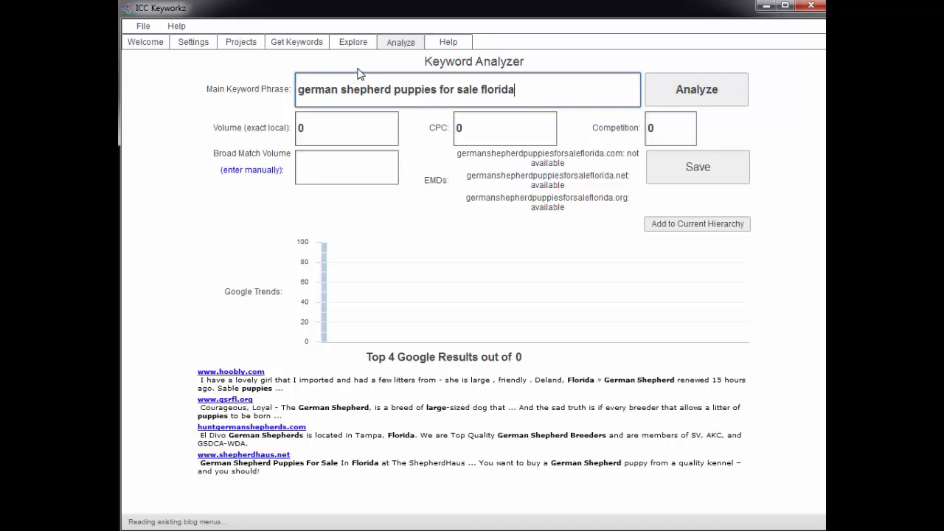
left_click(355, 44)
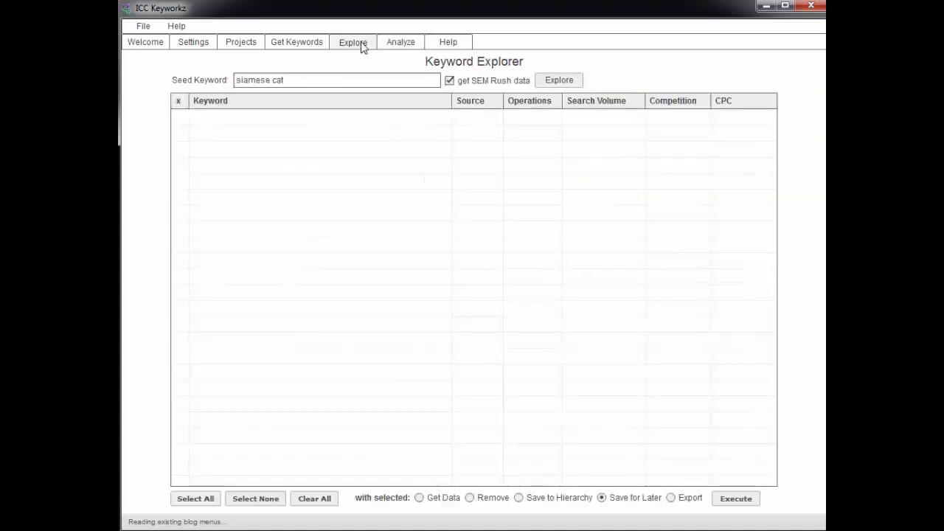
Step: Analyse 'german shepherd training' (volume 5400, CPC 1.35, competition 0.77) and return to the keyword list
left_click(303, 42)
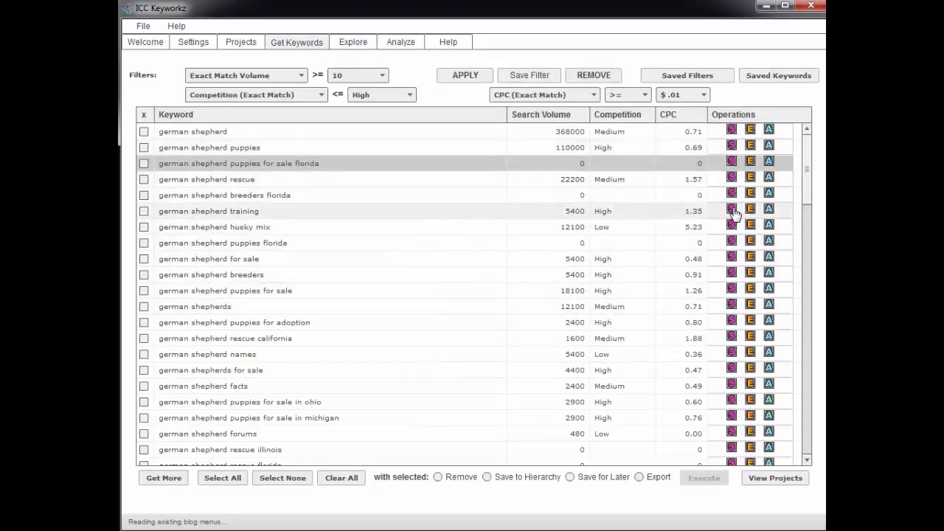
left_click(769, 211)
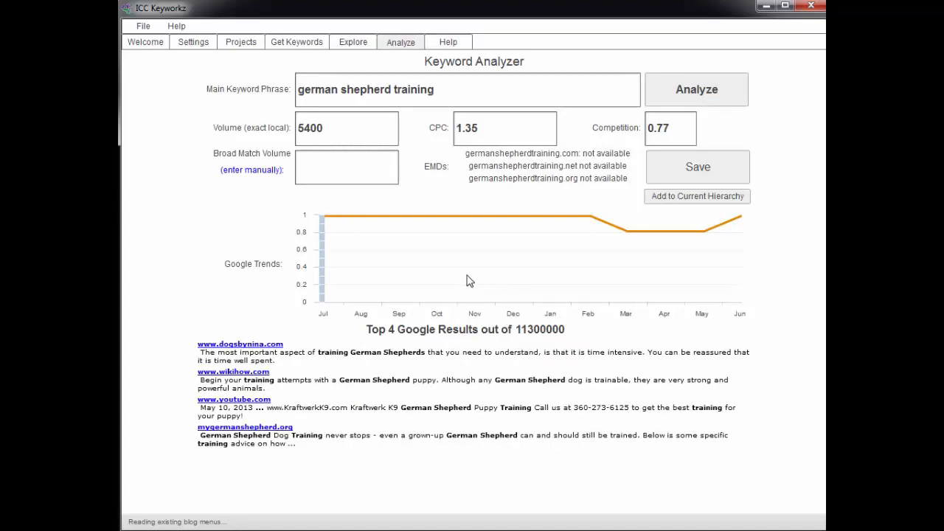
left_click(329, 167)
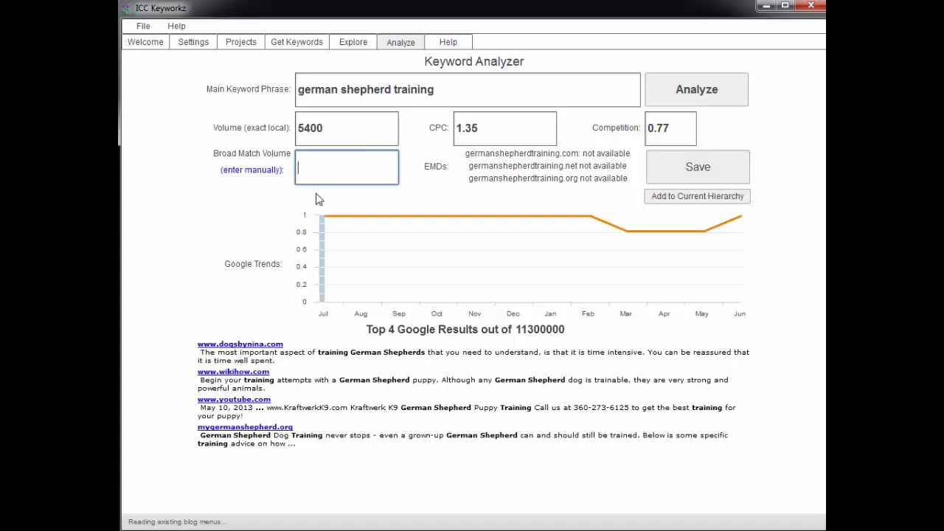
left_click(310, 46)
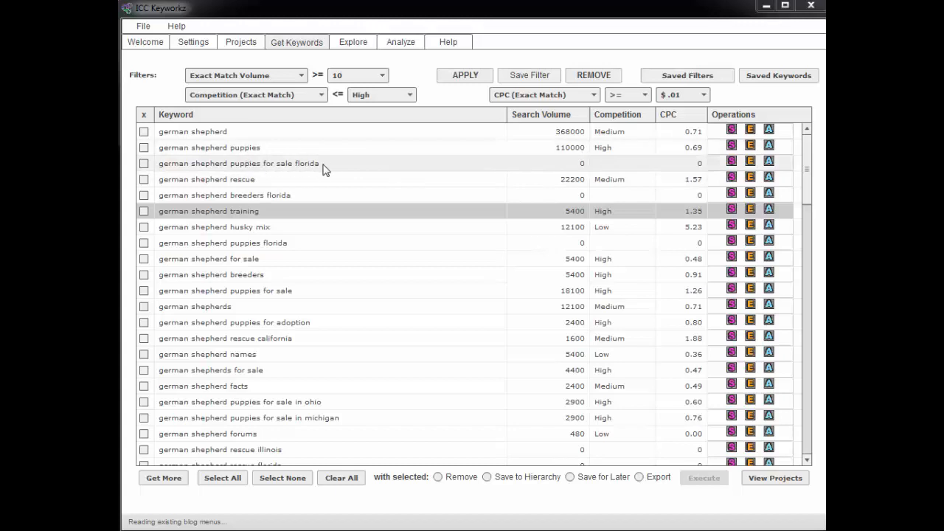
Step: Filter the german shepherd keywords to an exact-match volume of at least 1,000
left_click(356, 79)
left_click_drag(385, 102, 385, 131)
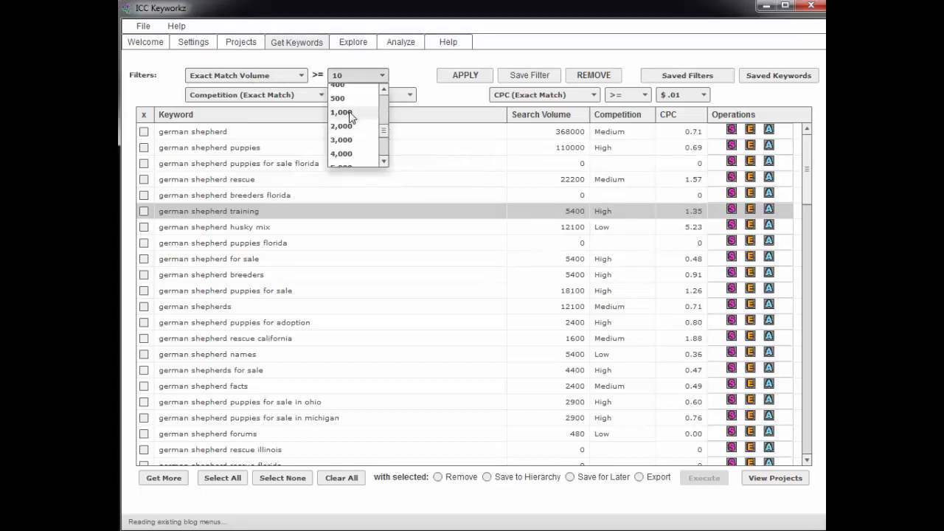
left_click(350, 114)
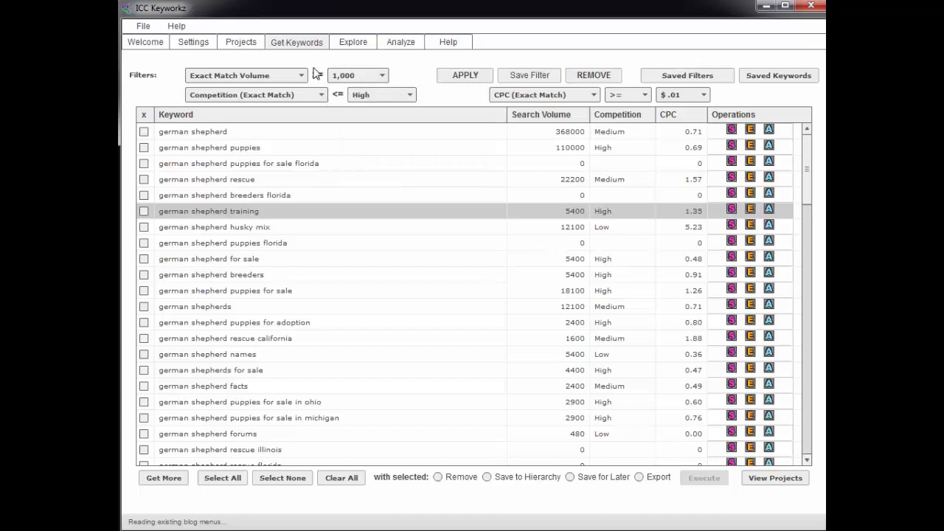
left_click(463, 77)
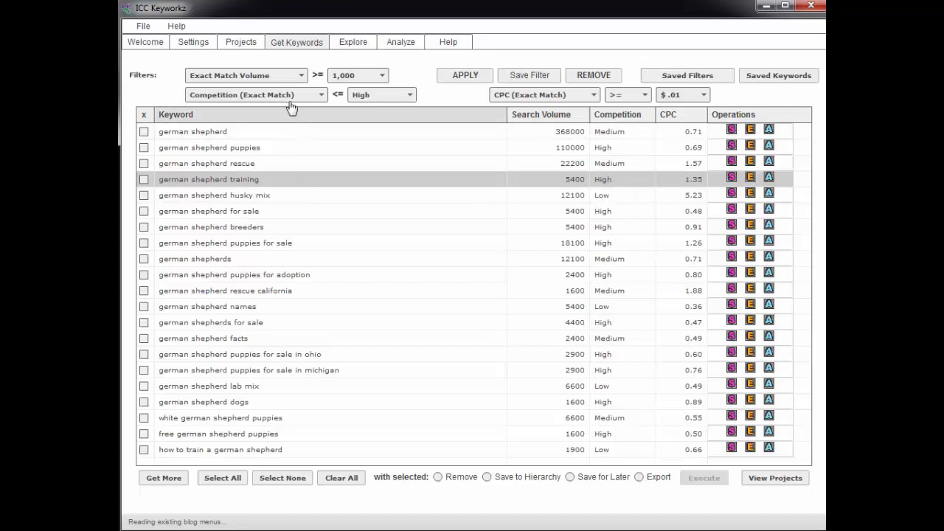
Step: Cap competition at Medium and apply, leaving 10 keywords
left_click(358, 95)
left_click(362, 124)
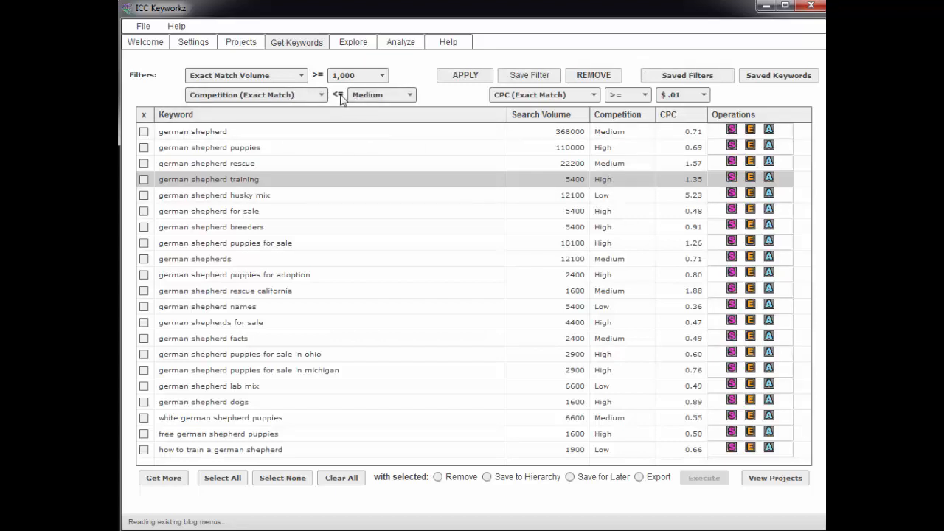
left_click(462, 78)
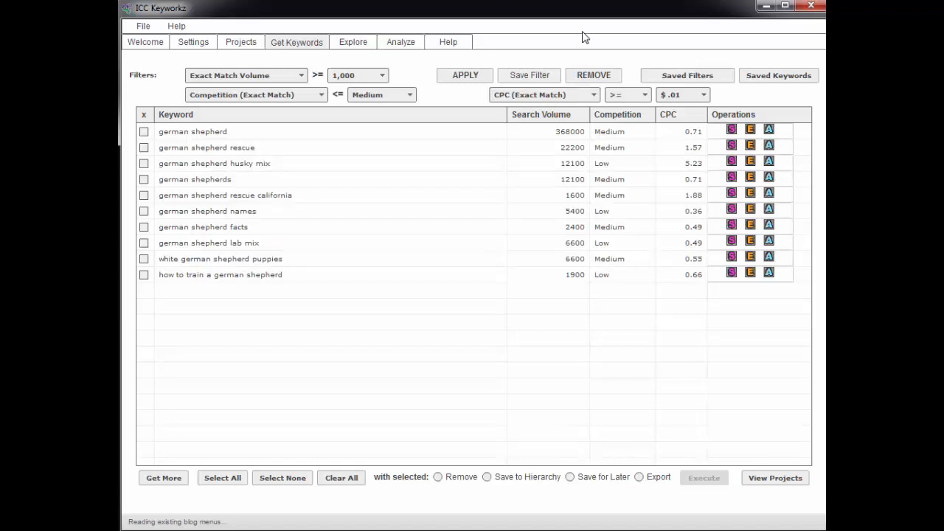
Step: Save the current filters under the name 'exact match 1000+ and Low and Med only'
left_click(537, 77)
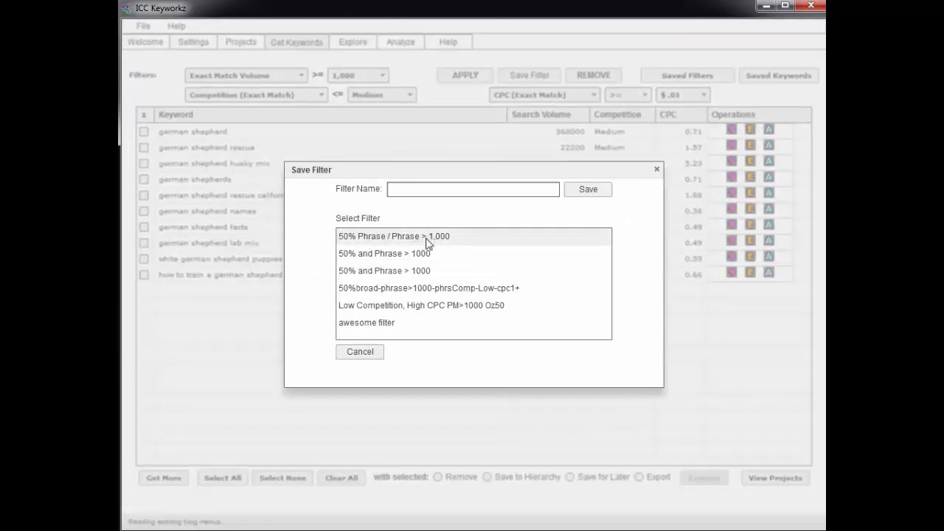
left_click(430, 190)
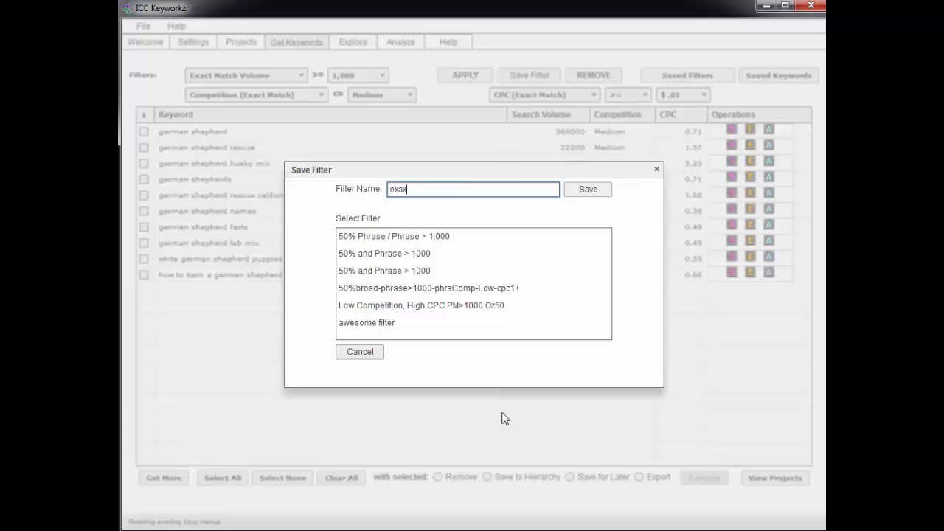
key("BackSpace")
type("ct match 1000+ and Low and Med only")
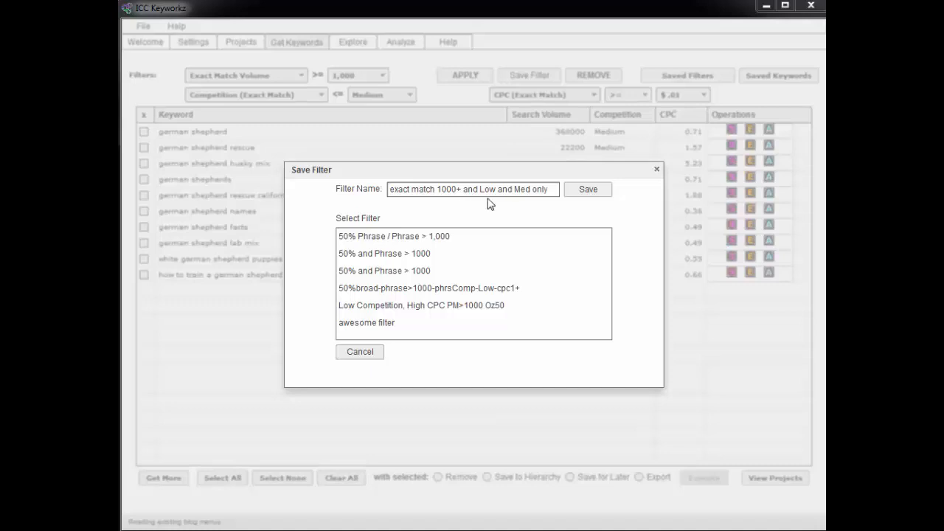
left_click(587, 192)
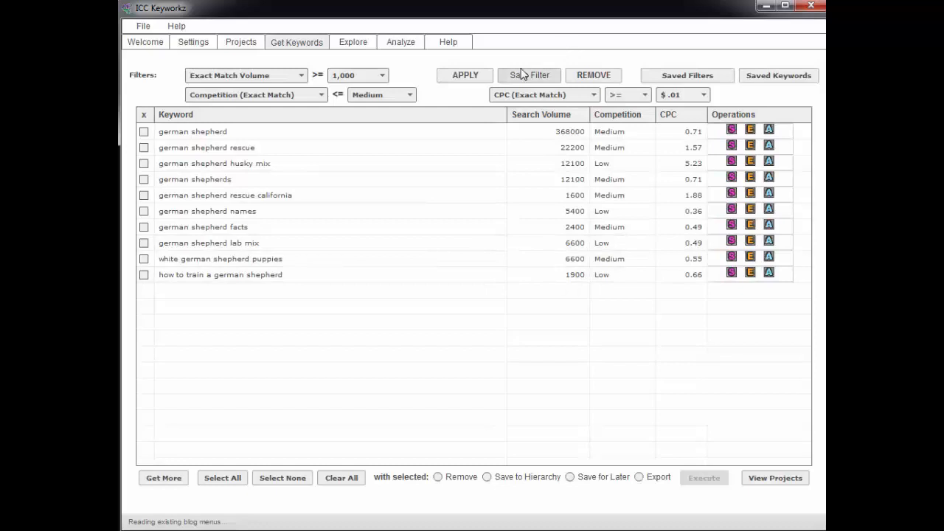
Step: Remove the active filter so all german shepherd keywords show again
left_click(673, 79)
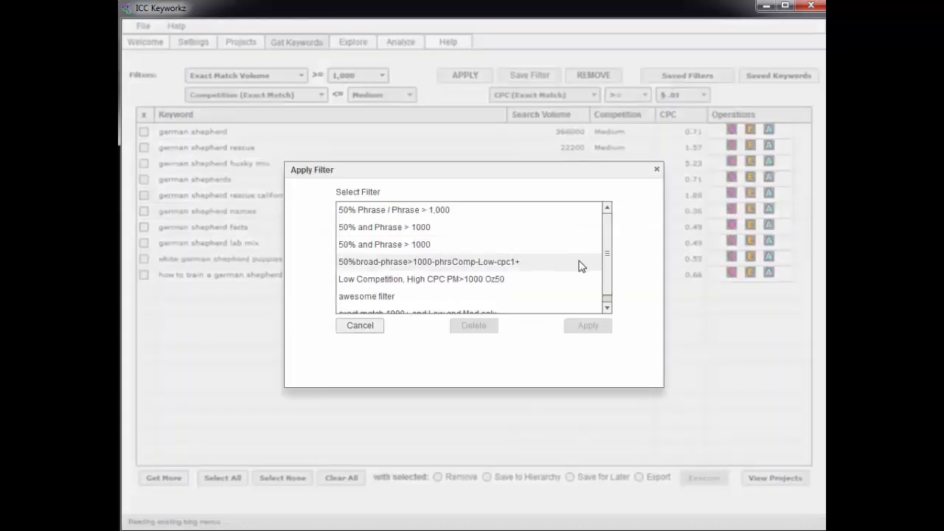
scroll(607, 251, "down", 1)
left_click(465, 305)
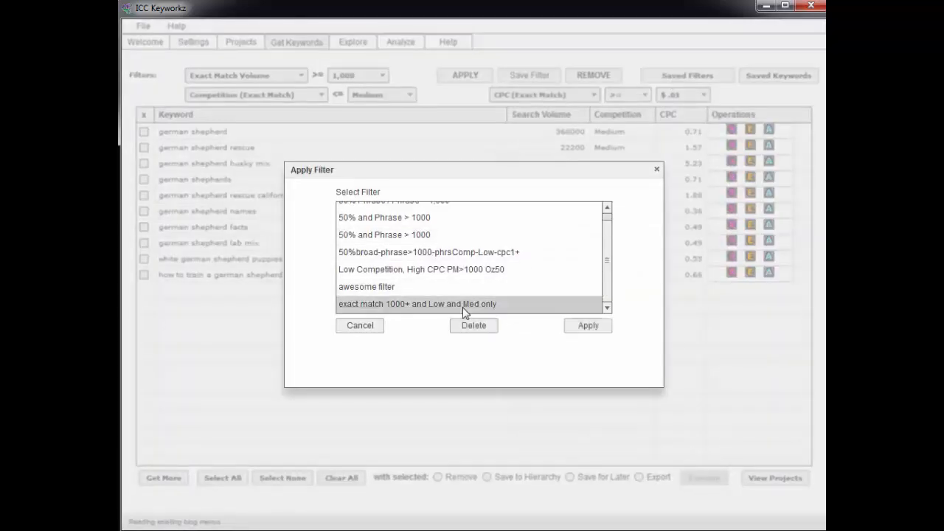
left_click(372, 327)
left_click(599, 77)
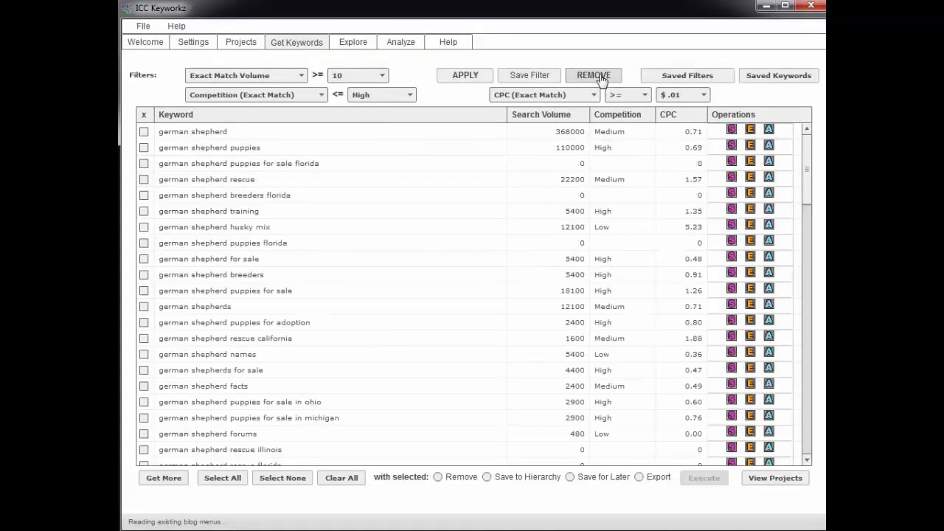
left_click_drag(807, 166, 817, 118)
Step: Try the '50% and Phrase > 1000' saved filter, then clear it again
left_click(692, 76)
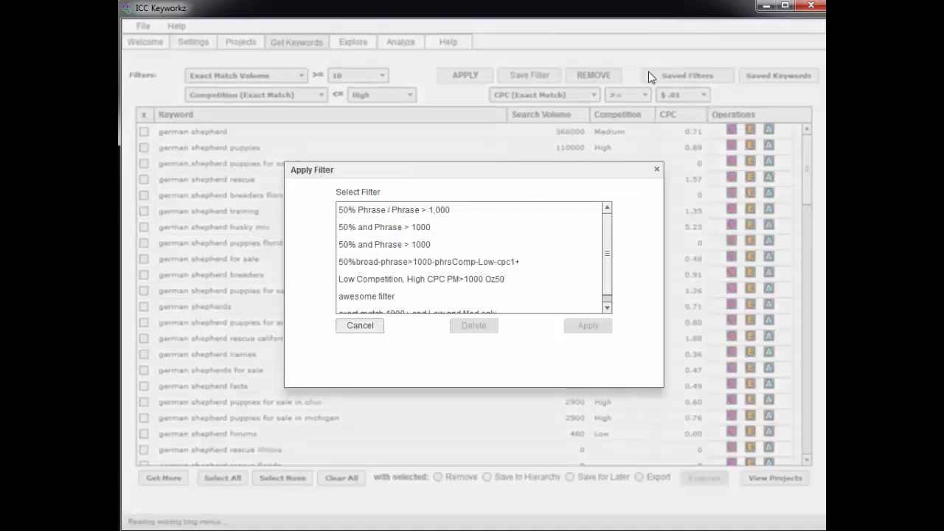
left_click(379, 249)
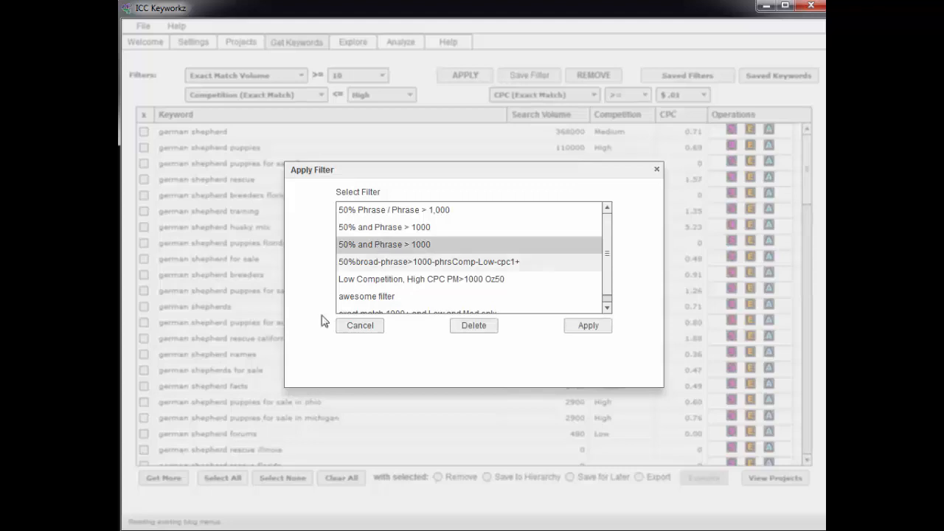
left_click(587, 326)
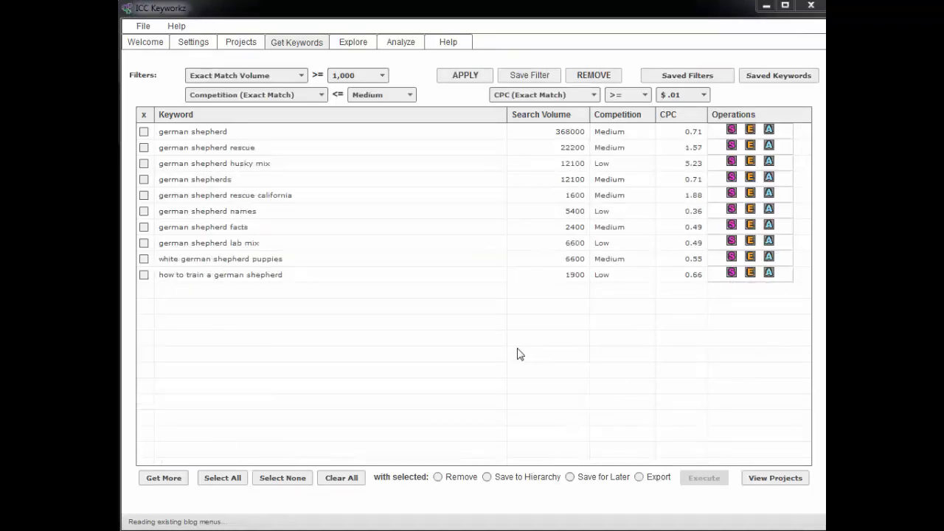
left_click(593, 75)
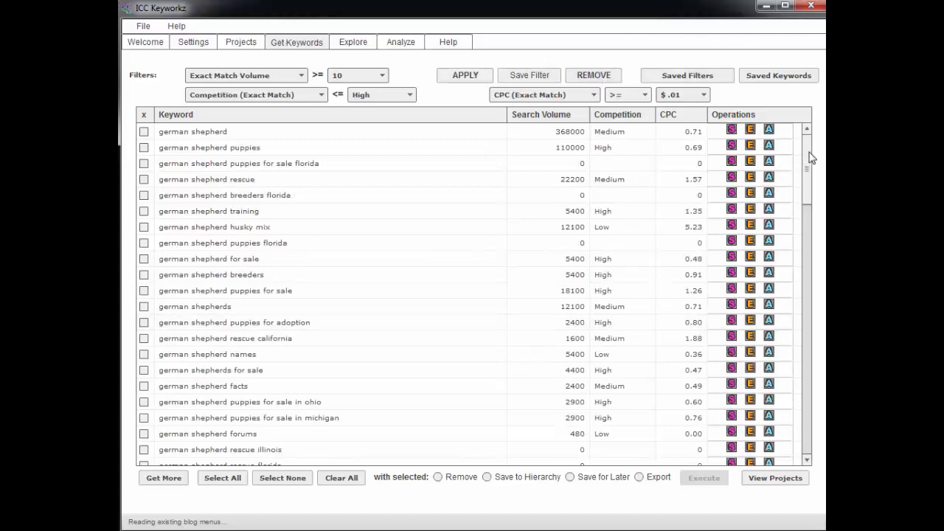
mouse_move(808, 157)
left_mouse_down()
mouse_move(811, 419)
mouse_move(800, 161)
left_mouse_up()
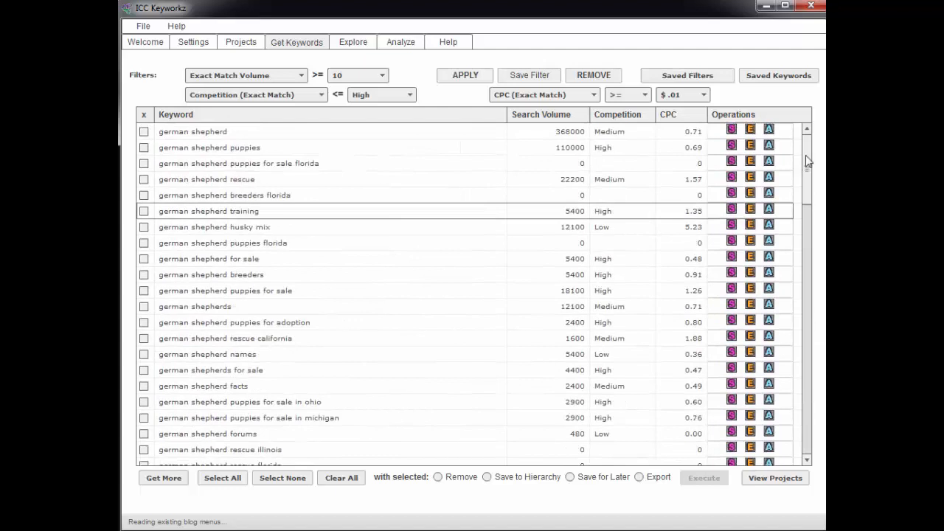
left_click(605, 38)
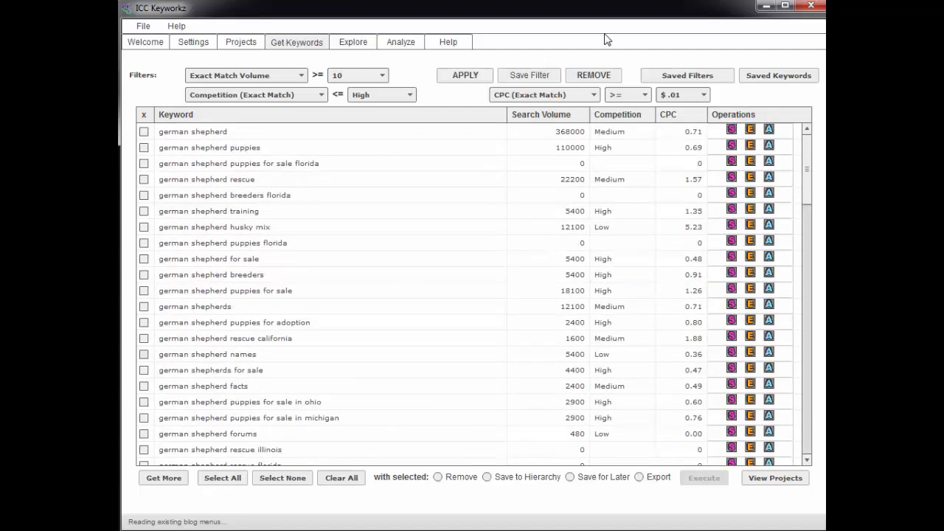
Step: Apply the saved 'exact match 1000+ and Low and Med only' filter, leaving 10 keywords
left_click(698, 81)
left_click(382, 212)
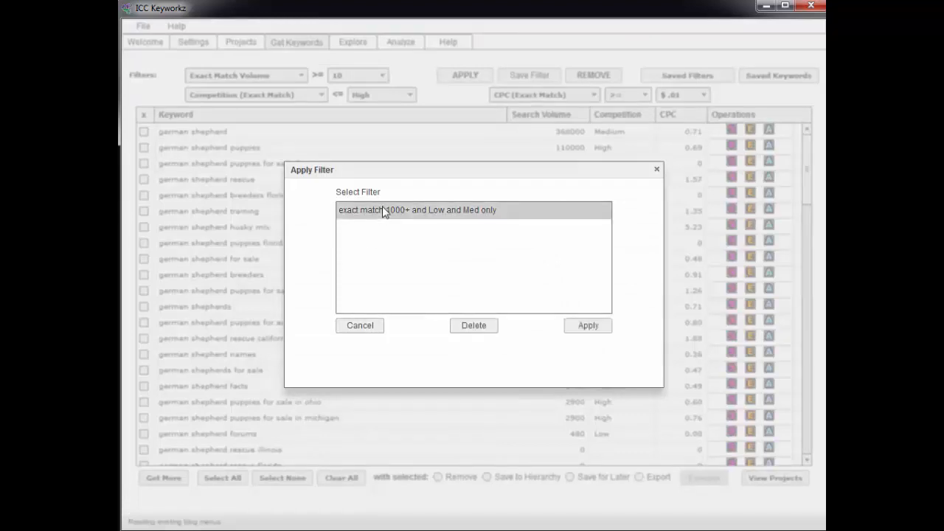
left_click(589, 329)
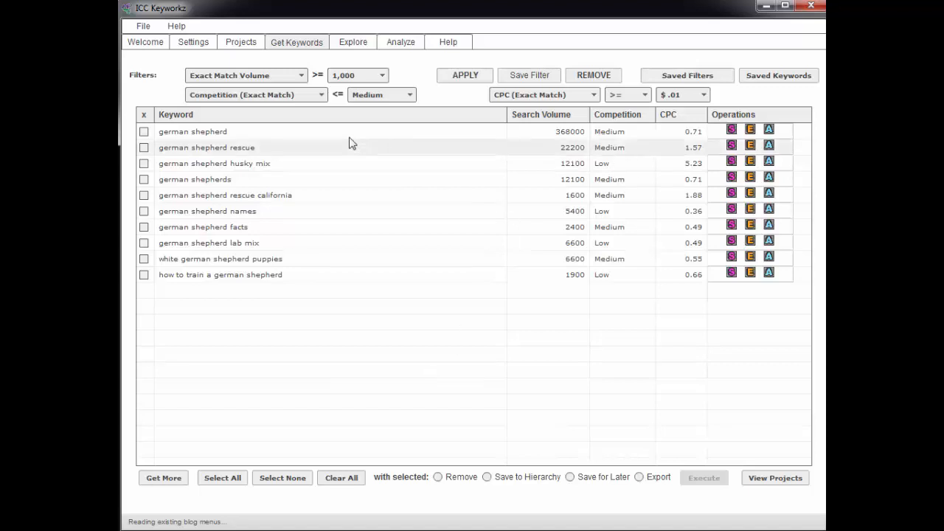
Step: Replace the volume filter with a $1.00 minimum CPC filter, then open the German Shepherds project
left_click(341, 76)
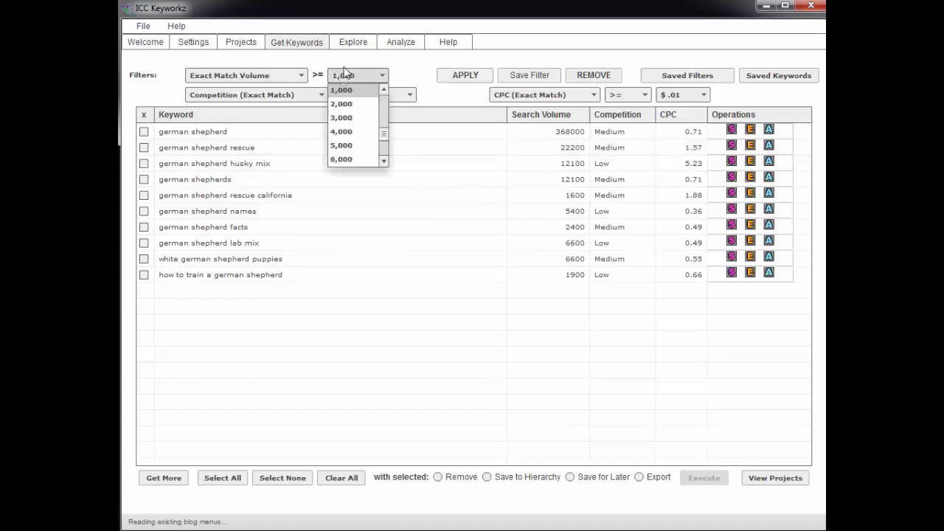
left_click(344, 74)
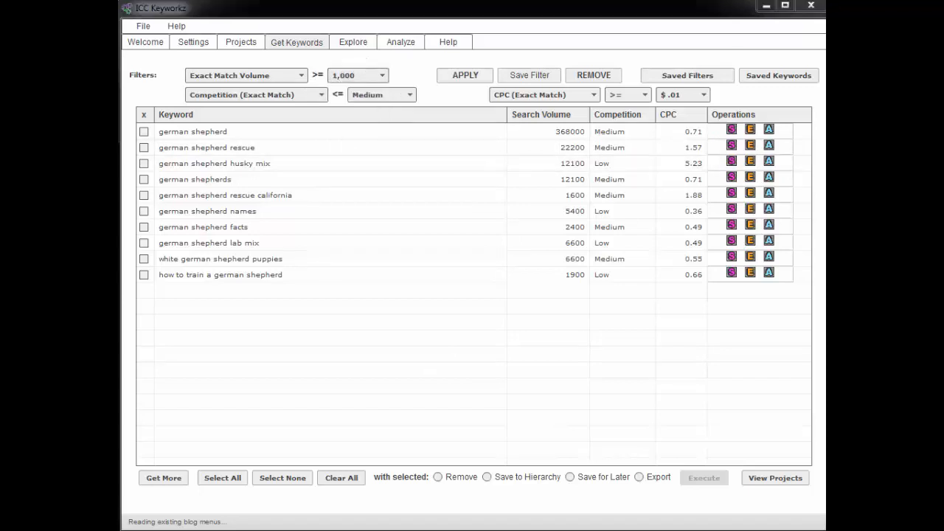
left_click(596, 77)
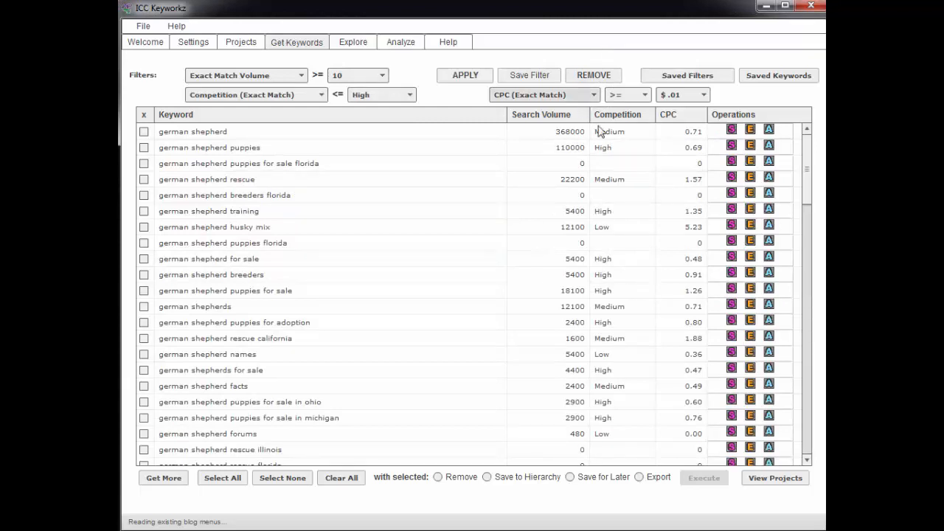
left_click(684, 95)
left_click_drag(706, 127, 704, 140)
left_click(672, 135)
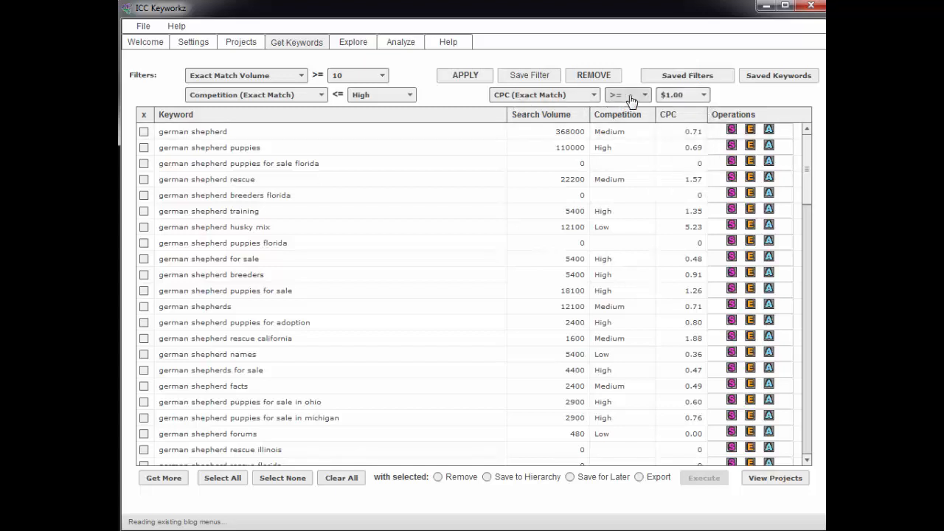
left_click(464, 77)
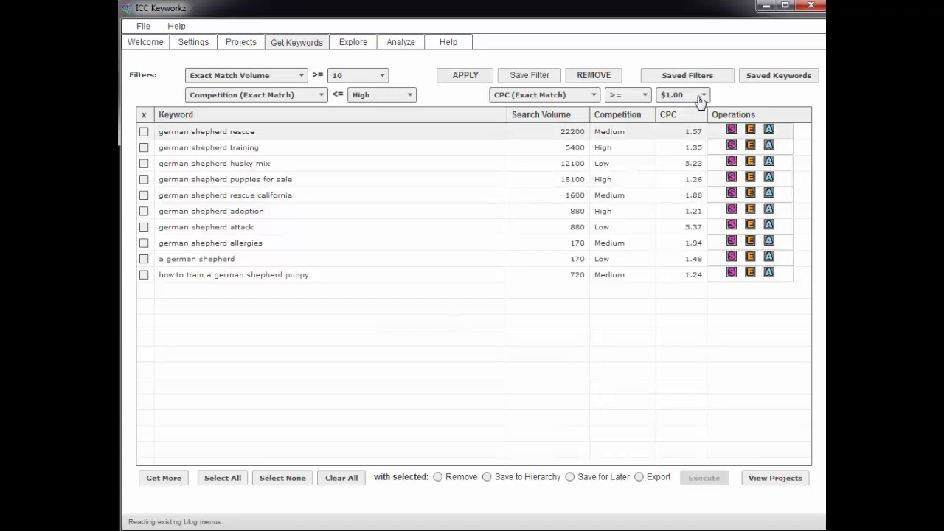
left_click(236, 44)
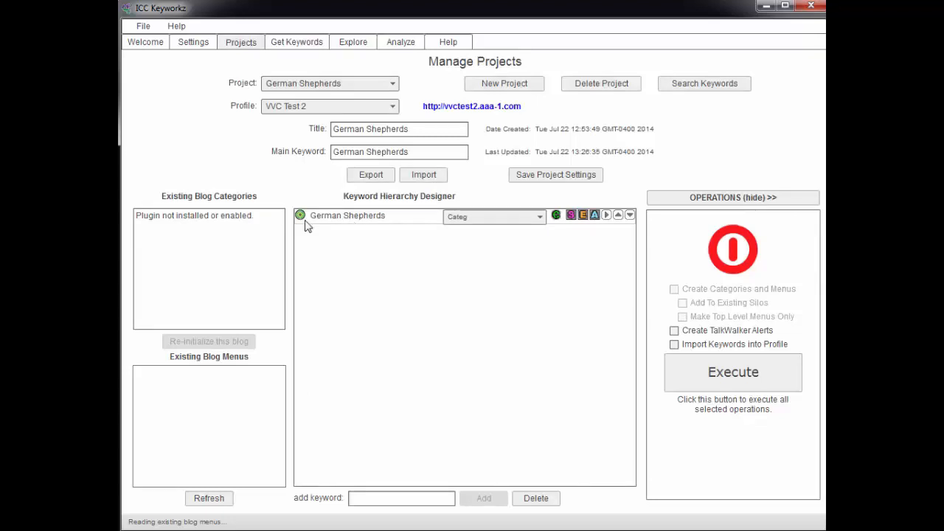
Step: Select all ten $1.00+ CPC keywords and save them to the German Shepherds hierarchy
left_click(284, 44)
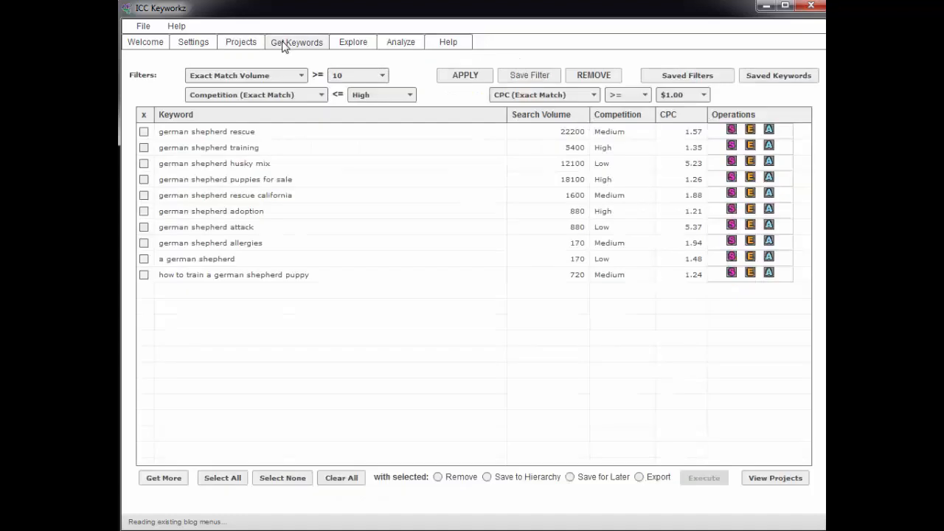
left_click(215, 478)
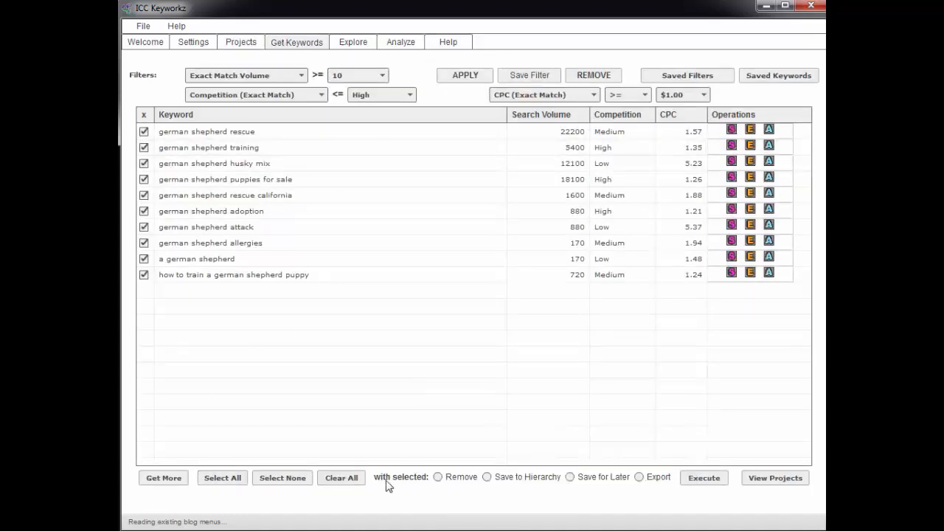
left_click(487, 479)
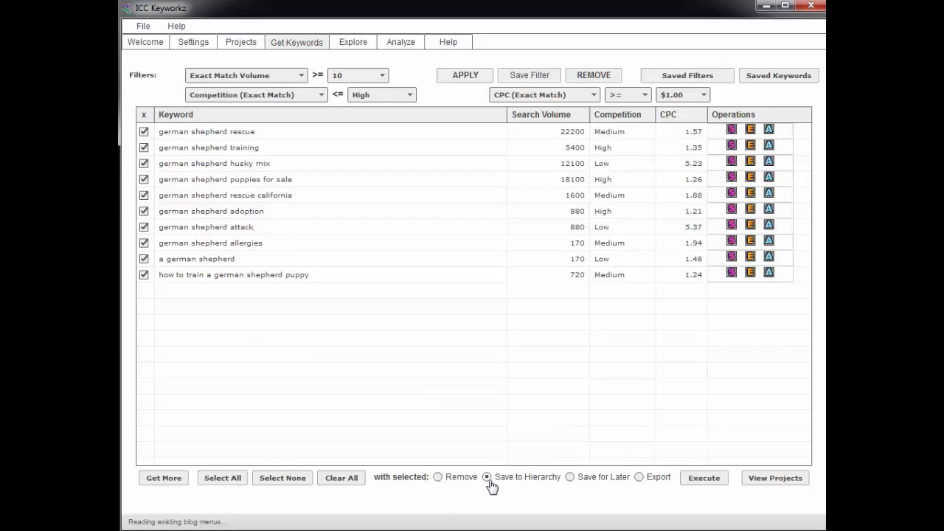
left_click(706, 479)
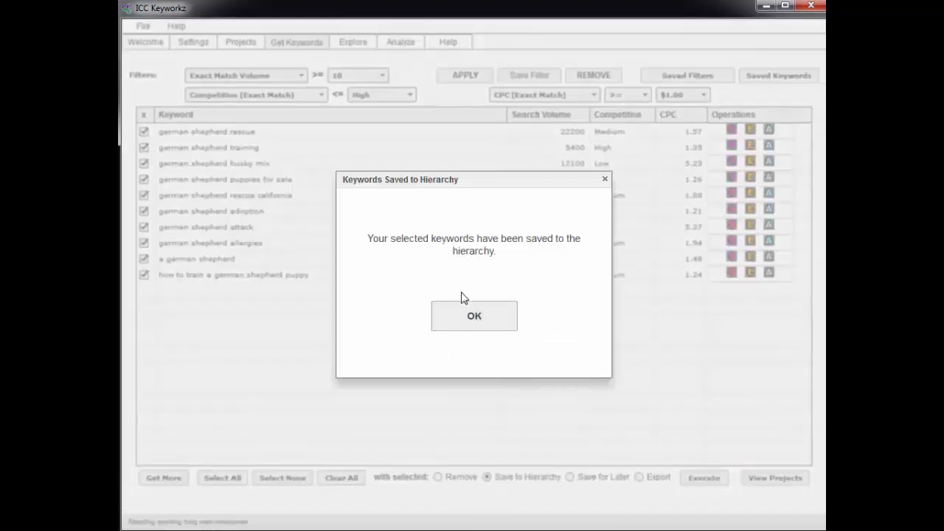
left_click(458, 317)
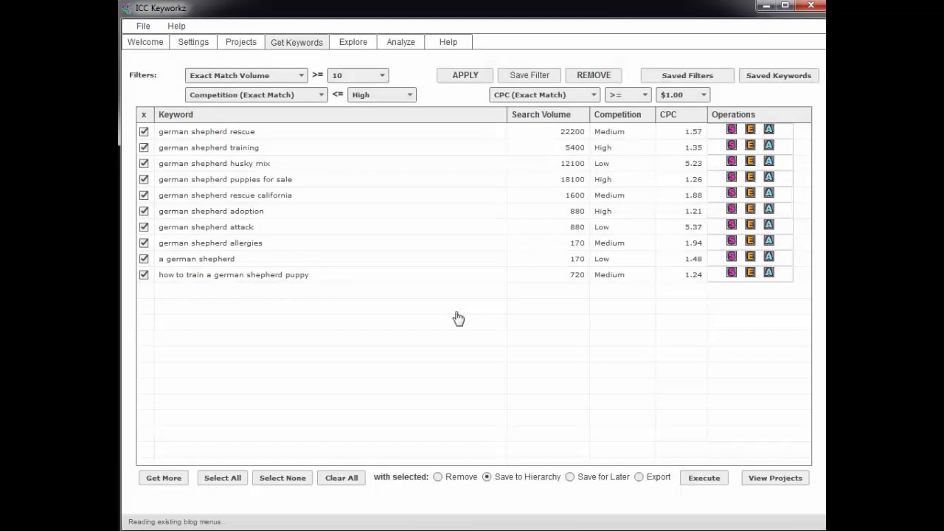
Step: Deselect all keywords, remove the CPC filter, clear the results and return to keyword sources
left_click(277, 479)
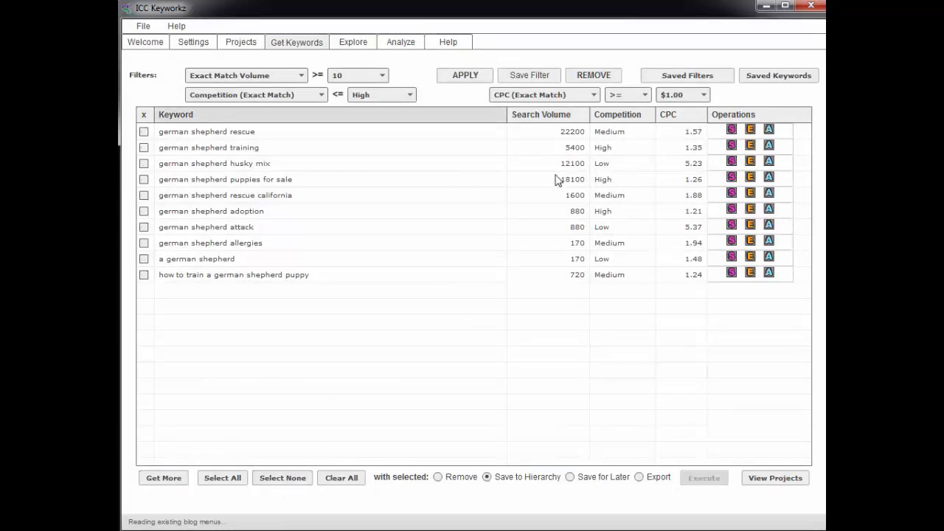
left_click(591, 77)
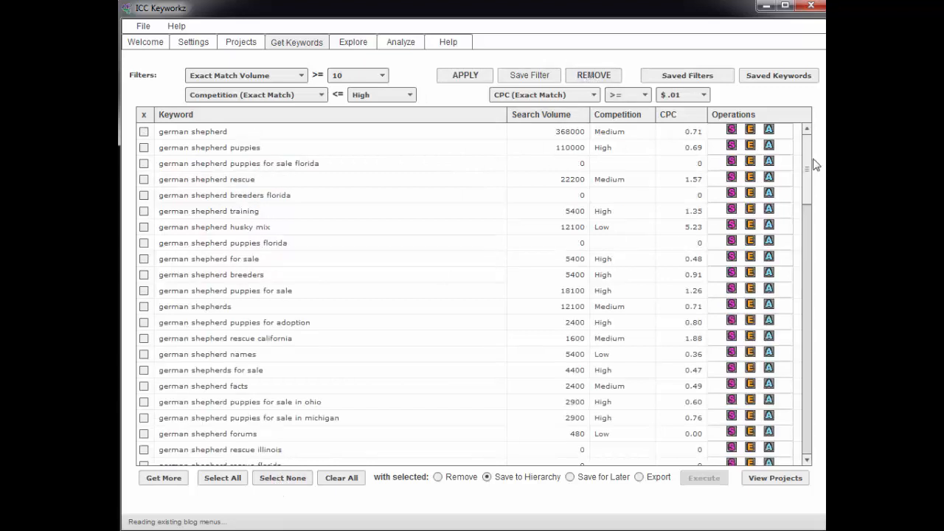
left_click_drag(814, 163, 806, 417)
left_click_drag(823, 158, 822, 149)
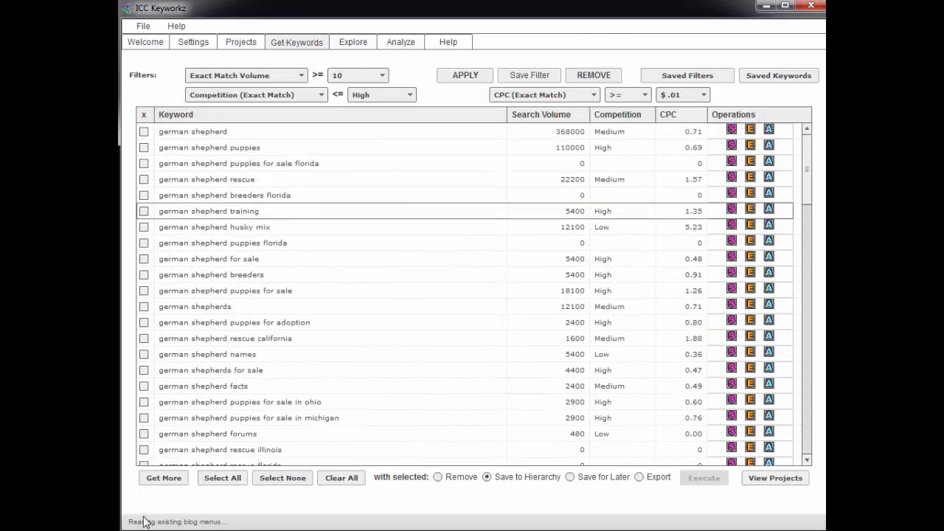
left_click(335, 479)
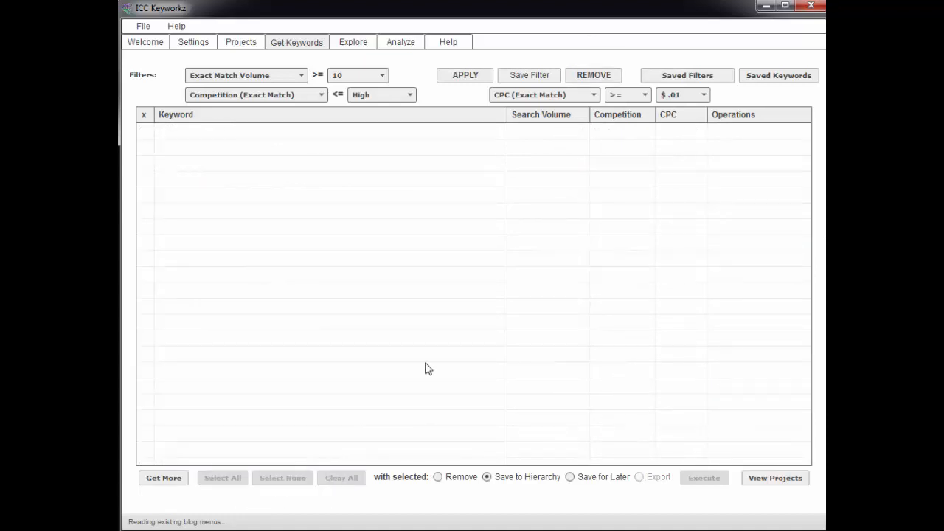
left_click(163, 478)
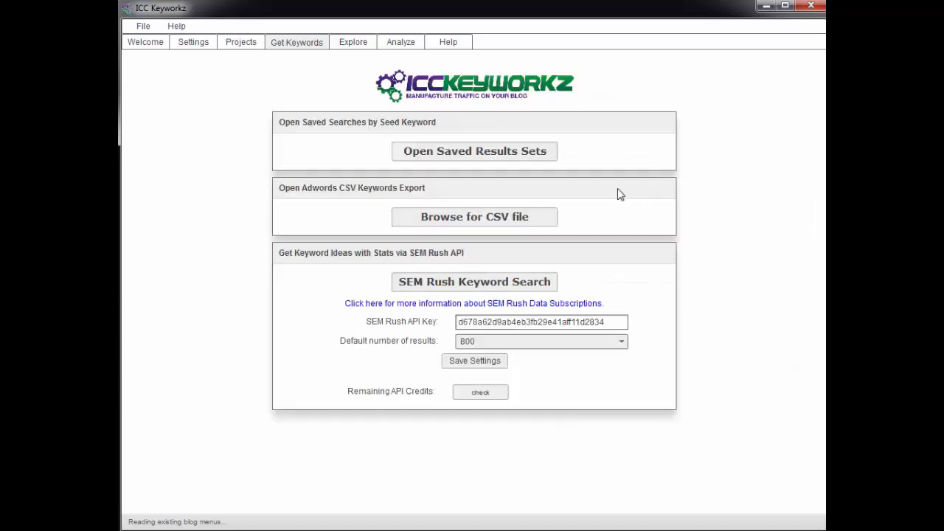
Step: Load the saved siamese cat keyword set into the keyword list
left_click(450, 153)
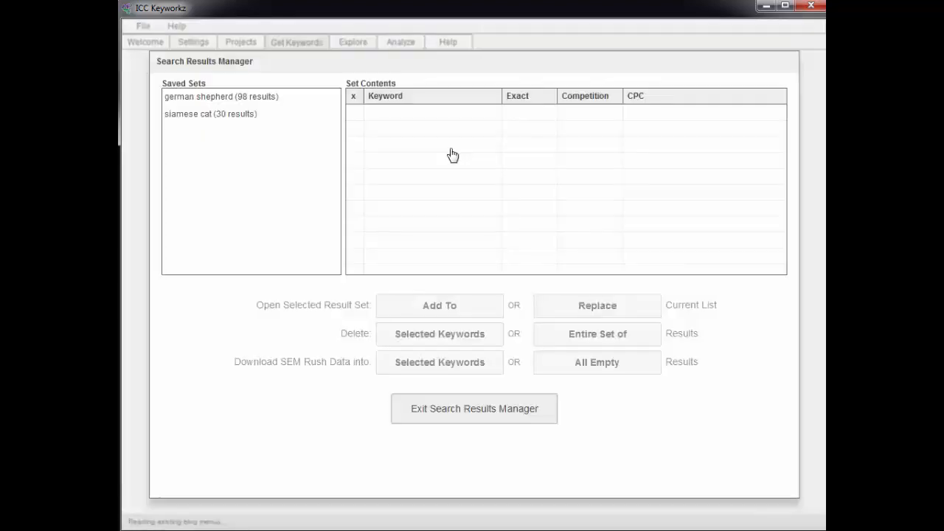
left_click(180, 115)
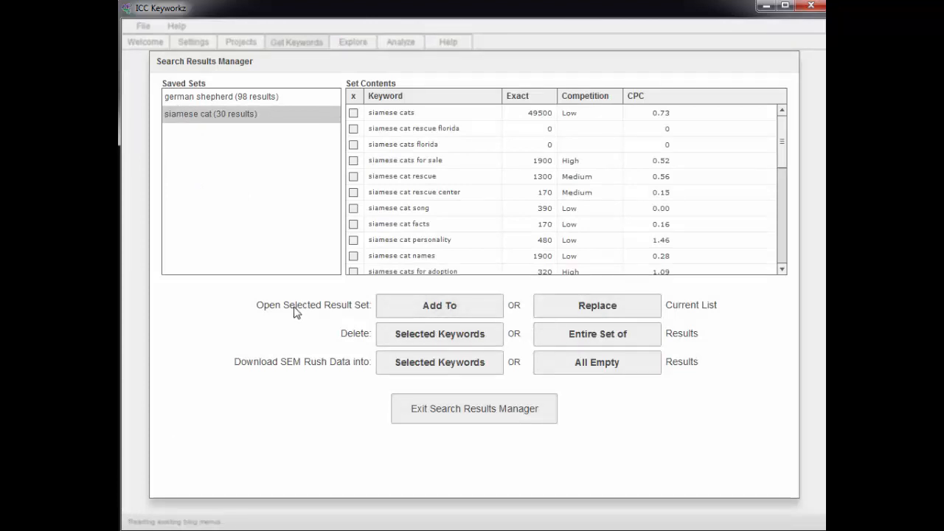
left_click(441, 308)
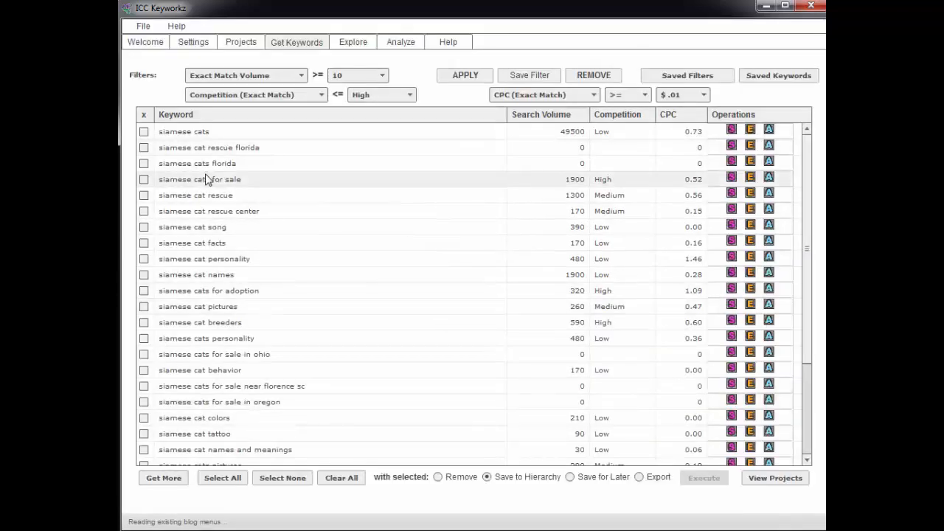
Step: Scroll through the siamese cat keywords and bring up the Saved Filters list
scroll(816, 285, "down", 3)
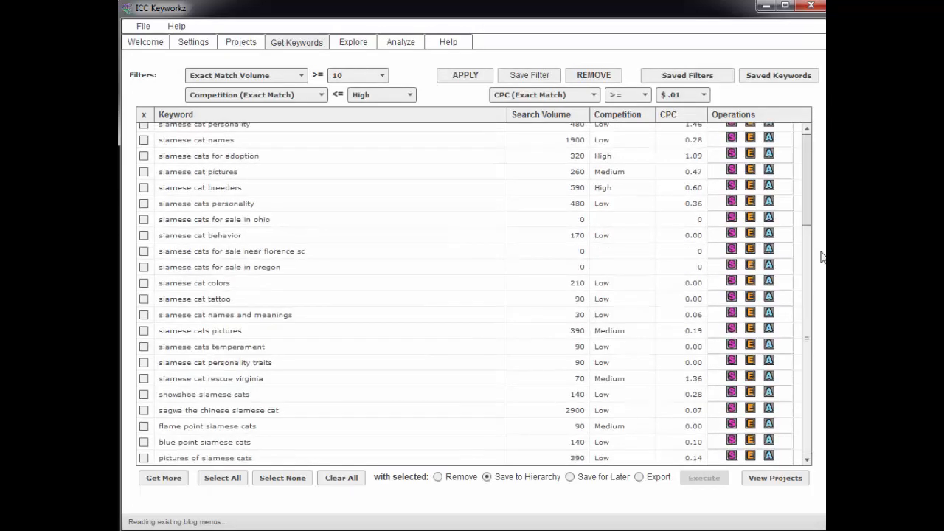
scroll(821, 254, "up", 3)
left_click(679, 77)
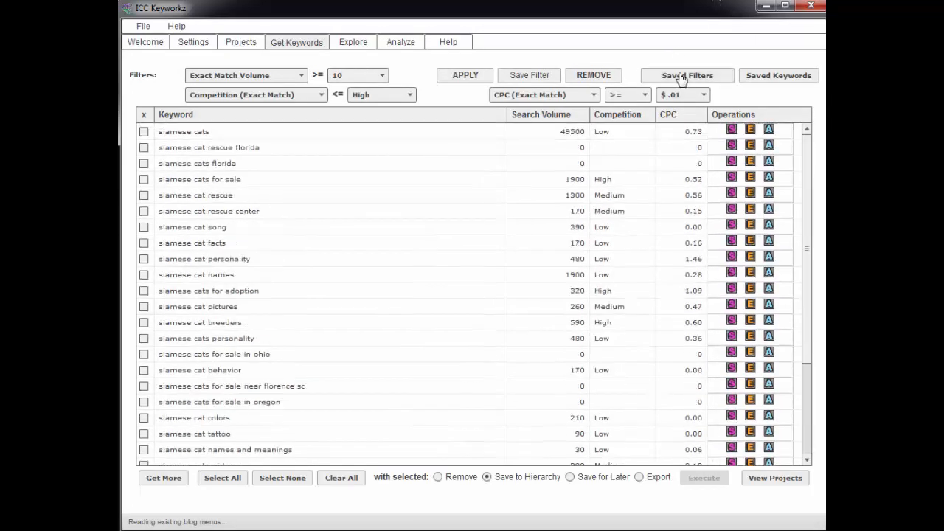
Step: Apply the saved 'exact match 1000+ and Low and Med only' filter and tick siamese cats
left_click(396, 213)
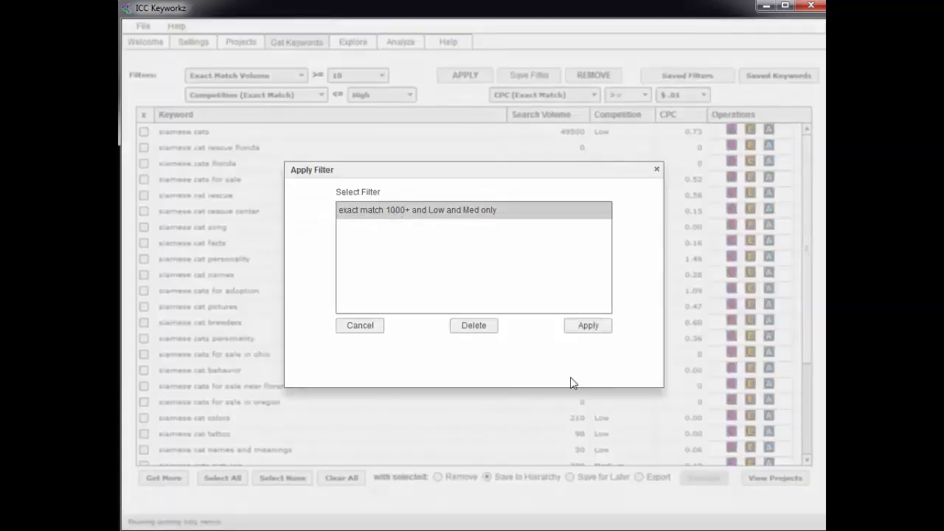
left_click(584, 328)
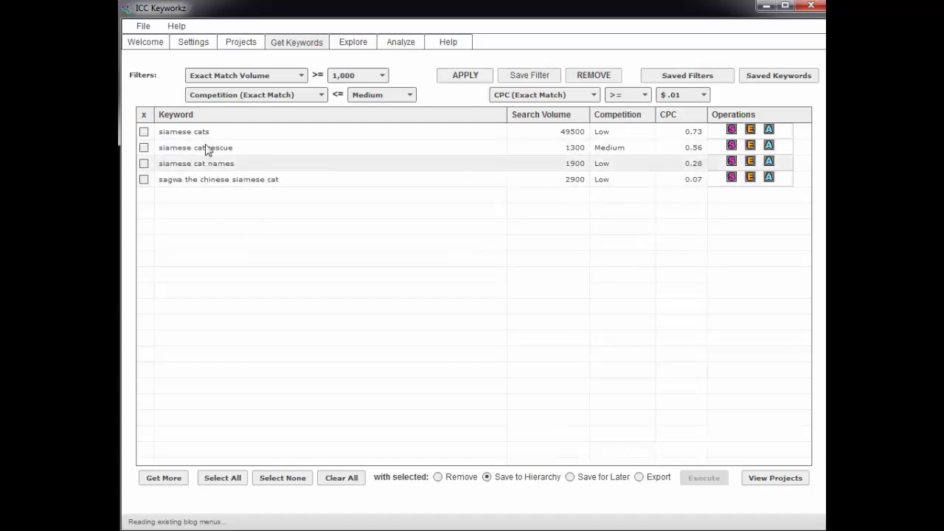
left_click(144, 132)
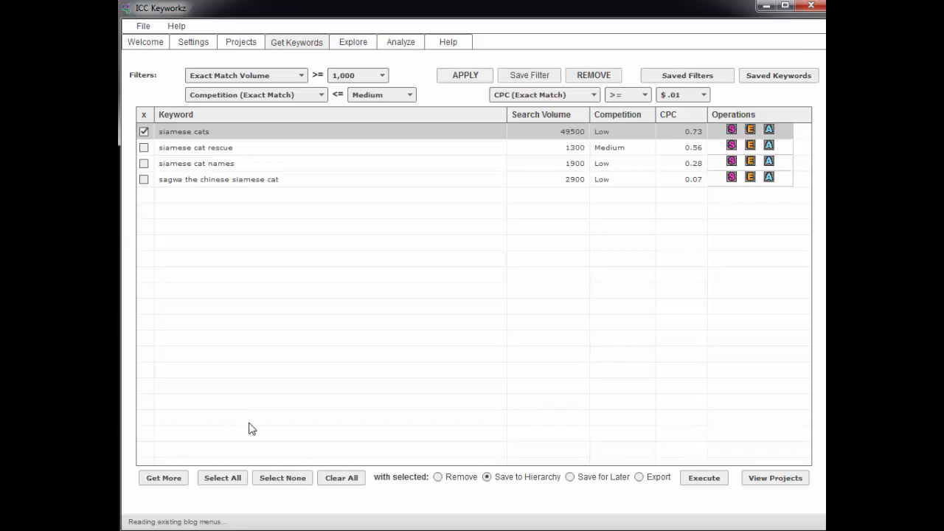
Step: Remove siamese cats with the bulk Remove action, then tick and untick the three remaining rows
left_click(439, 478)
left_click(701, 478)
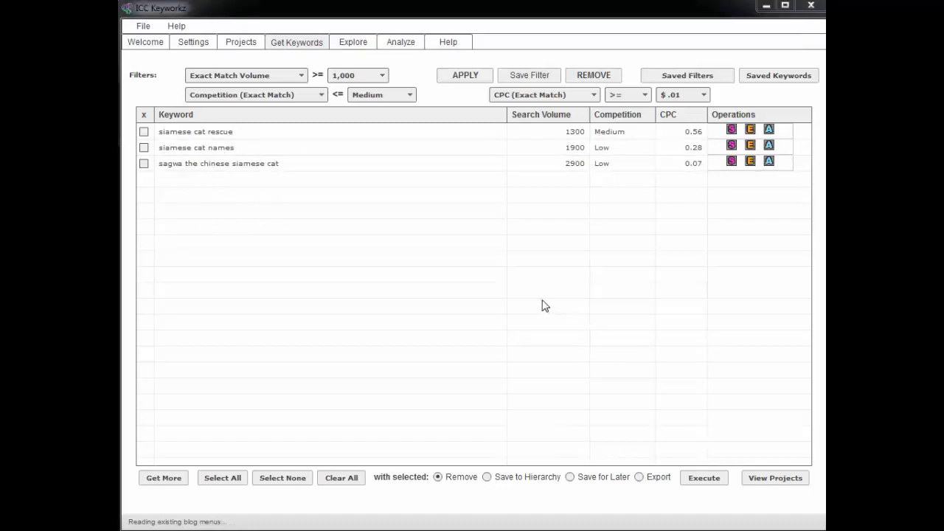
left_click(144, 131)
left_click(144, 147)
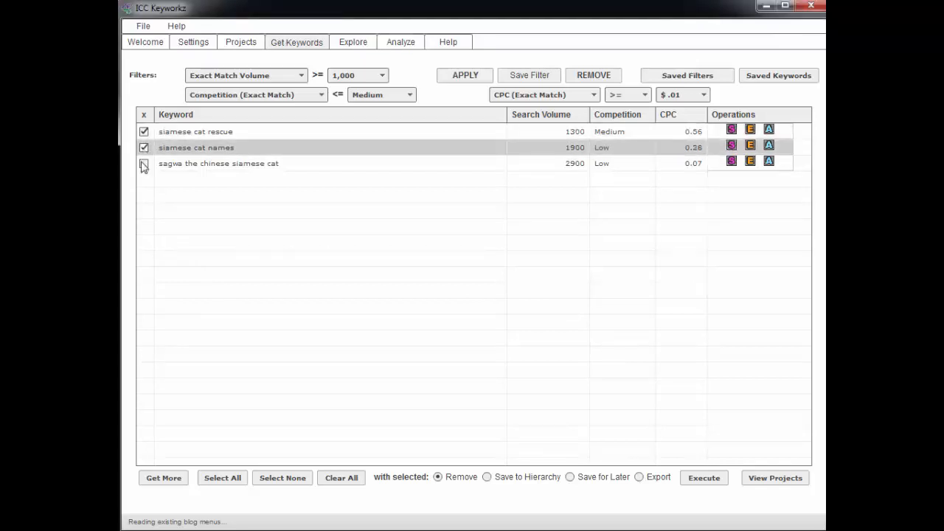
left_click(143, 163)
left_click(144, 147)
left_click(144, 131)
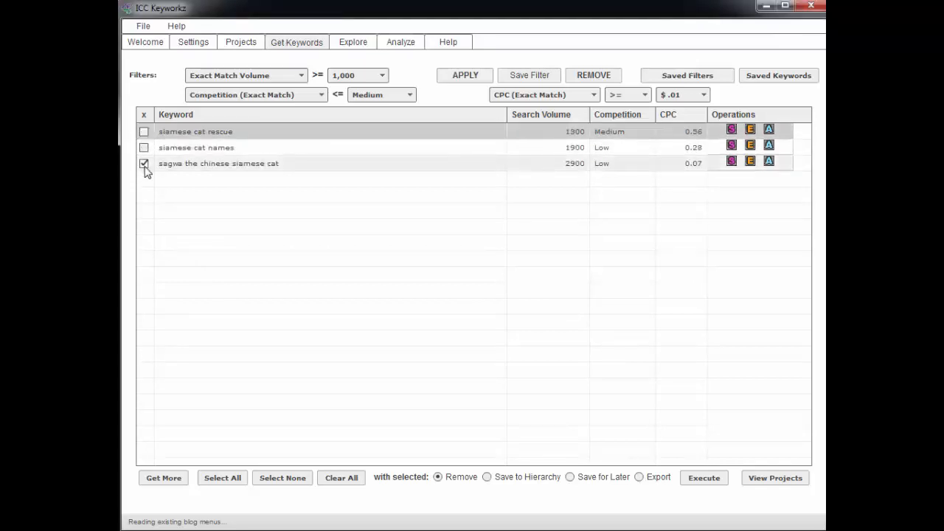
left_click(144, 163)
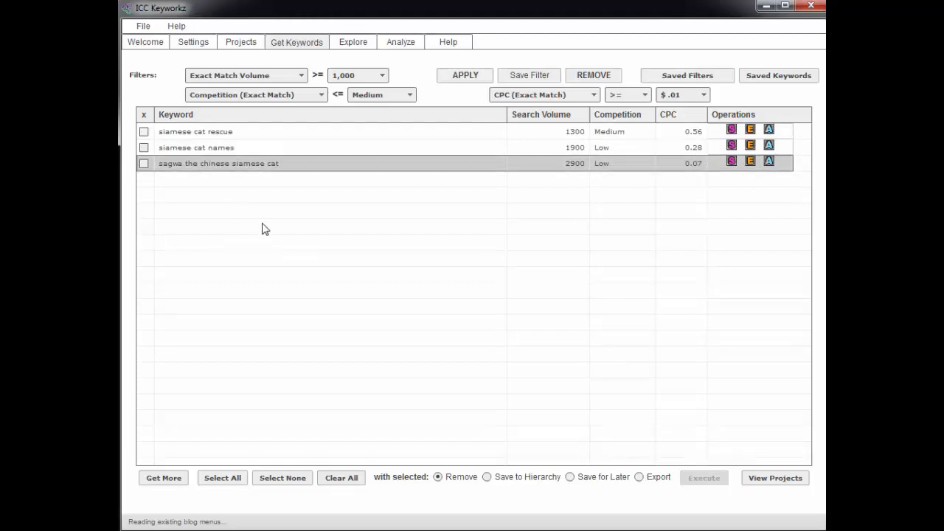
Step: On the explore page, replace the seed keyword siamese cat with 'best oven'
left_click(347, 42)
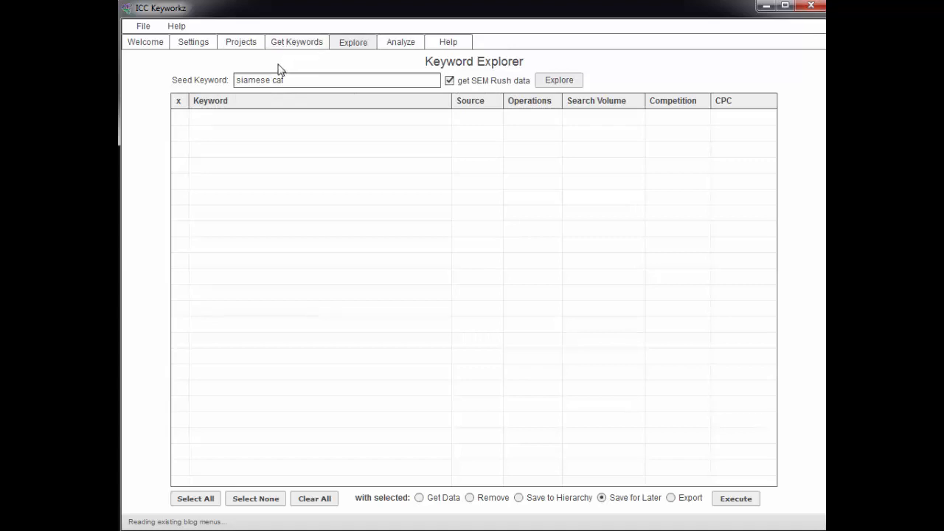
left_click(449, 81)
left_click_drag(300, 81, 226, 82)
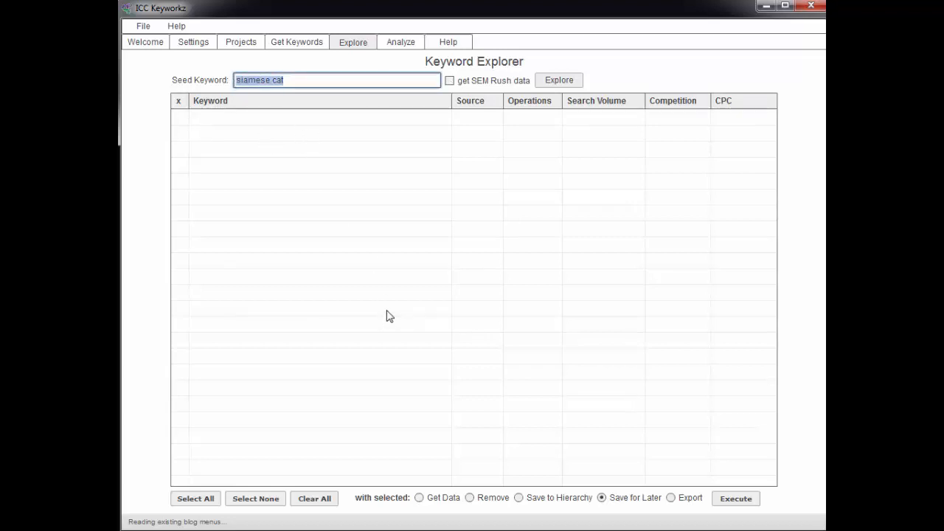
type("best")
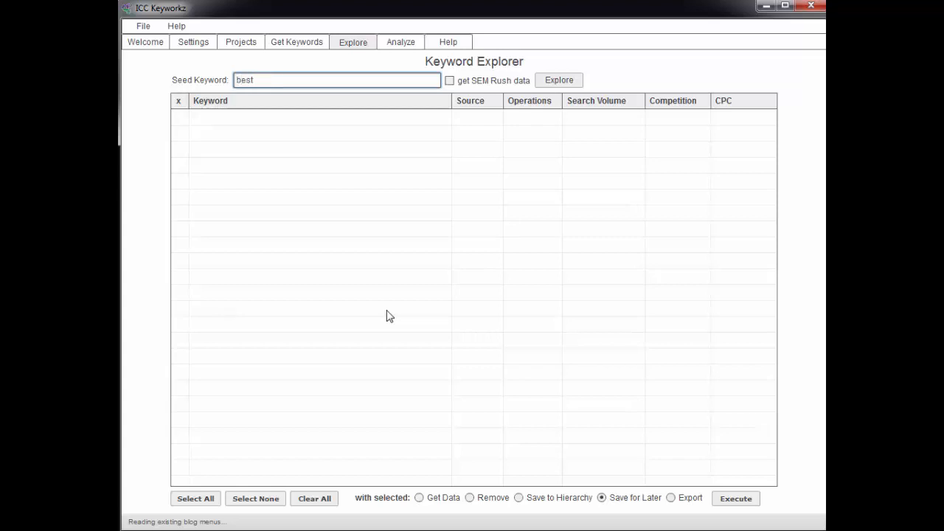
type(" oven")
Step: Explore 'best oven' with SEM Rush data, then begin editing the seed to 'best price <brand name> <mode'
left_click(449, 80)
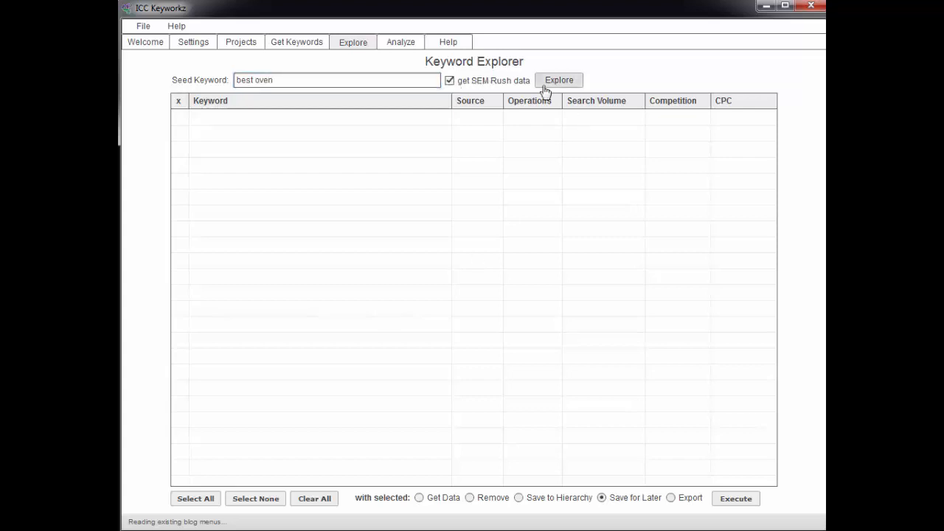
left_click(558, 81)
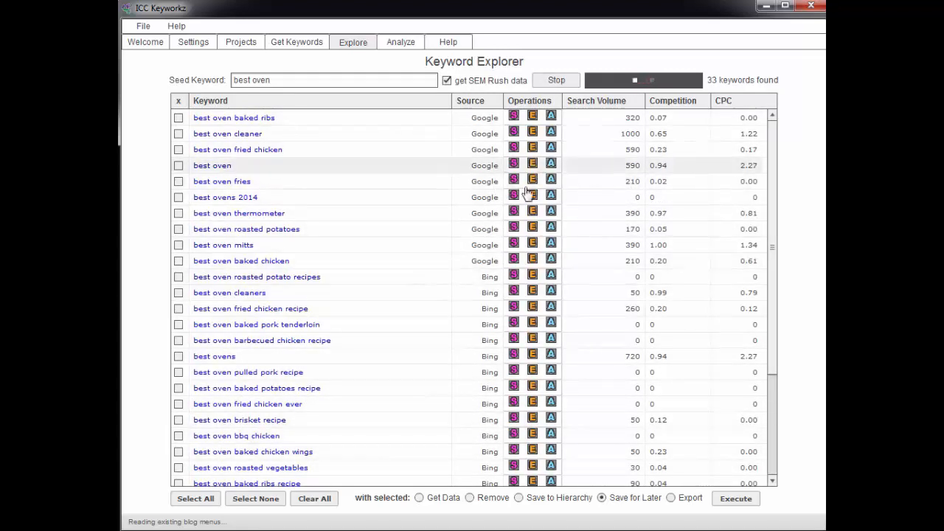
left_click(566, 79)
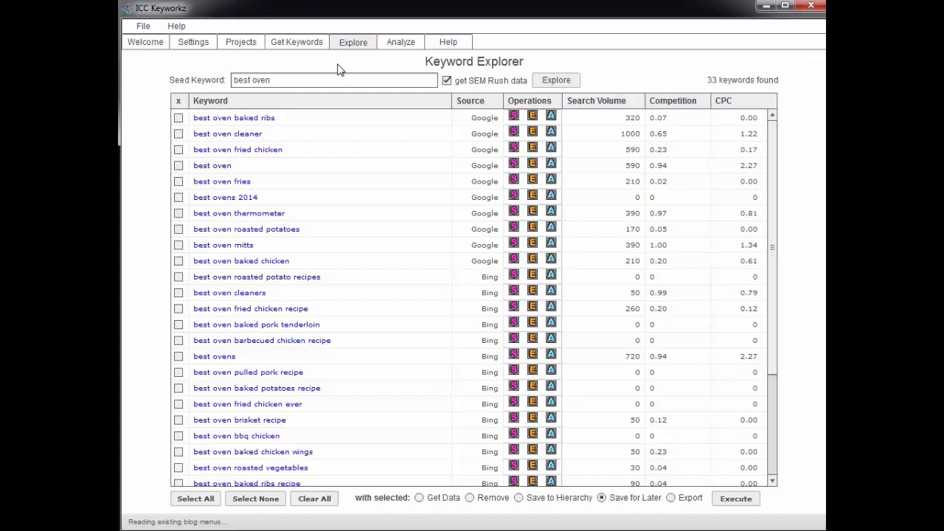
key("BackSpace")
key("BackSpace")
key("BackSpace")
key("BackSpace")
type("price ")
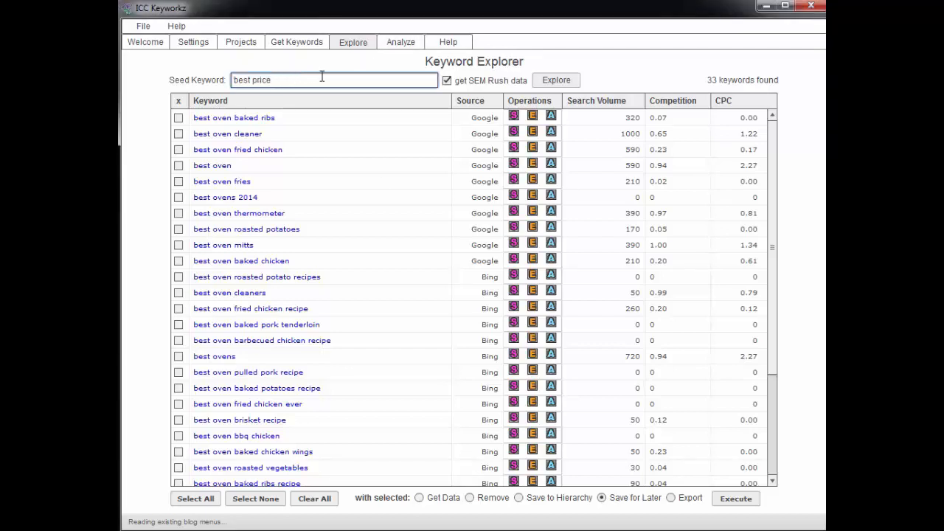
type("<brand name> <model>")
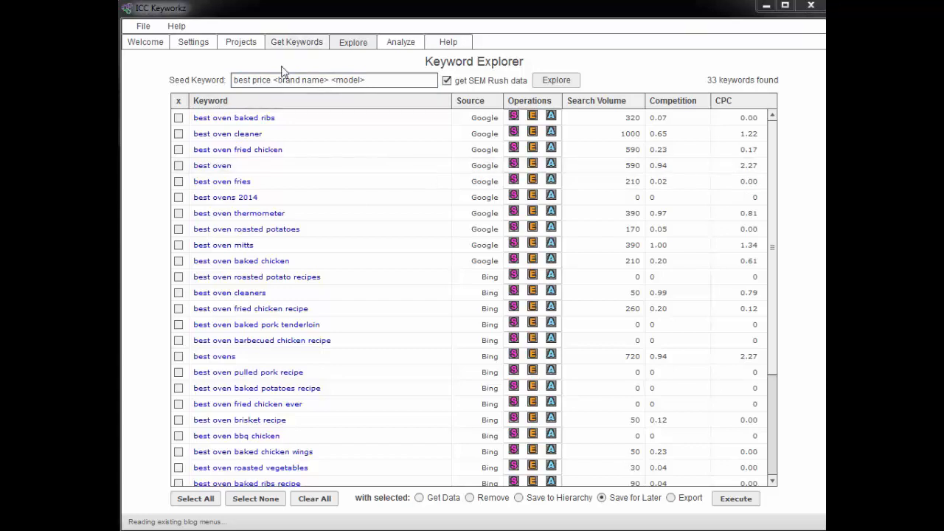
Step: Change the seed to 'best price dvd player' and explore it, stopping at 25 keywords
left_click_drag(273, 80, 368, 81)
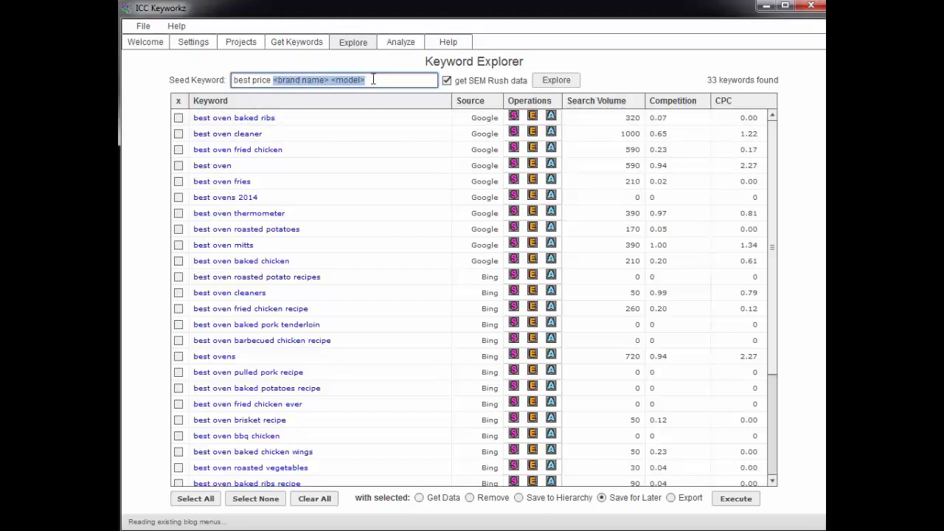
type("ovd player")
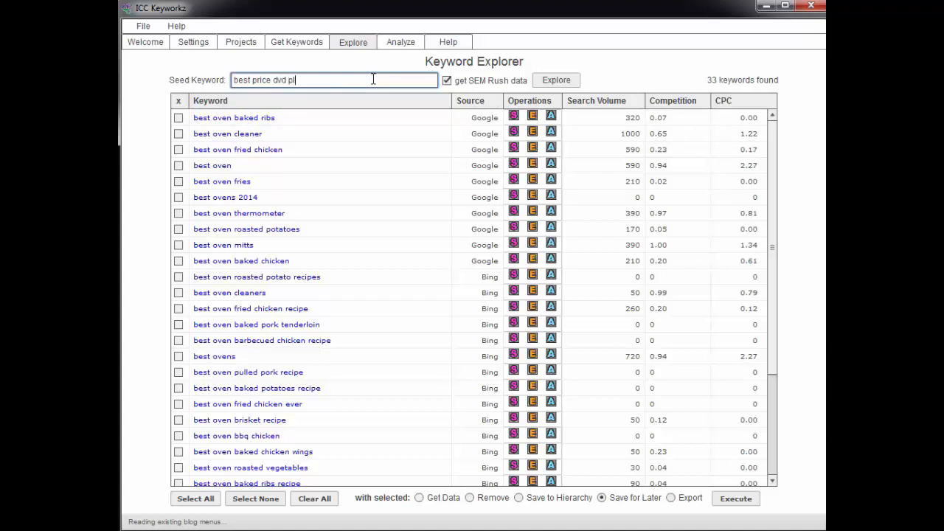
key("Return")
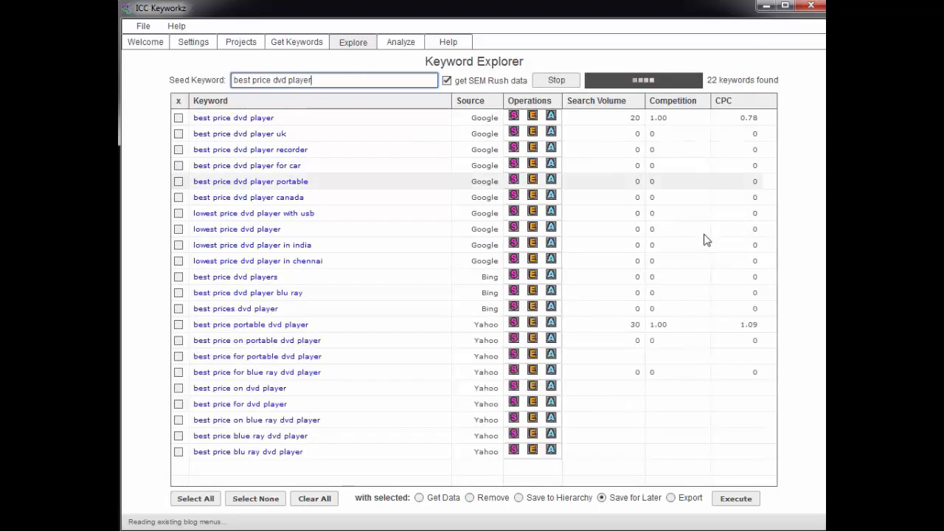
left_click(551, 81)
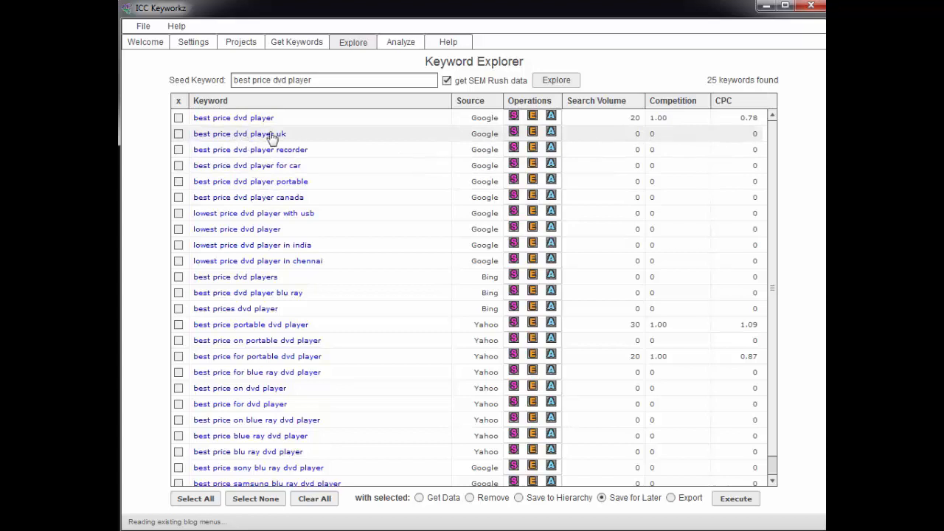
left_click(550, 133)
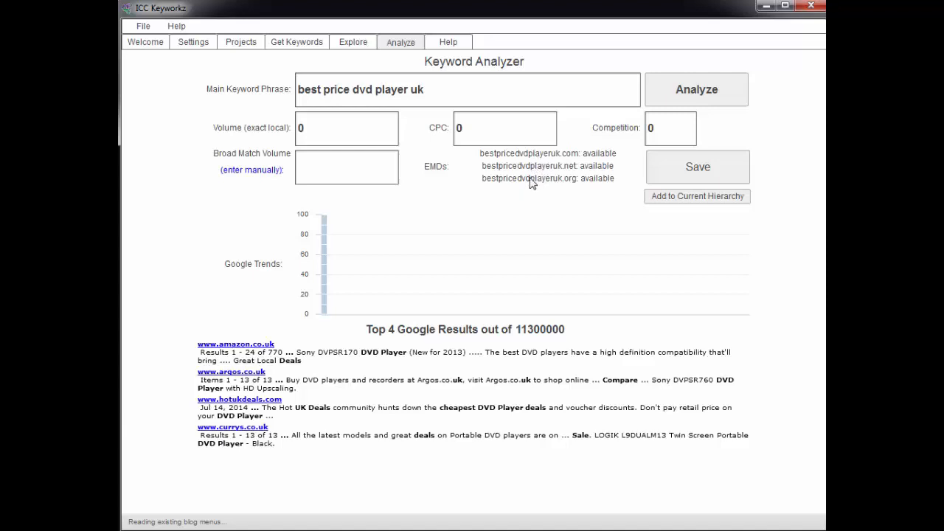
left_click(353, 43)
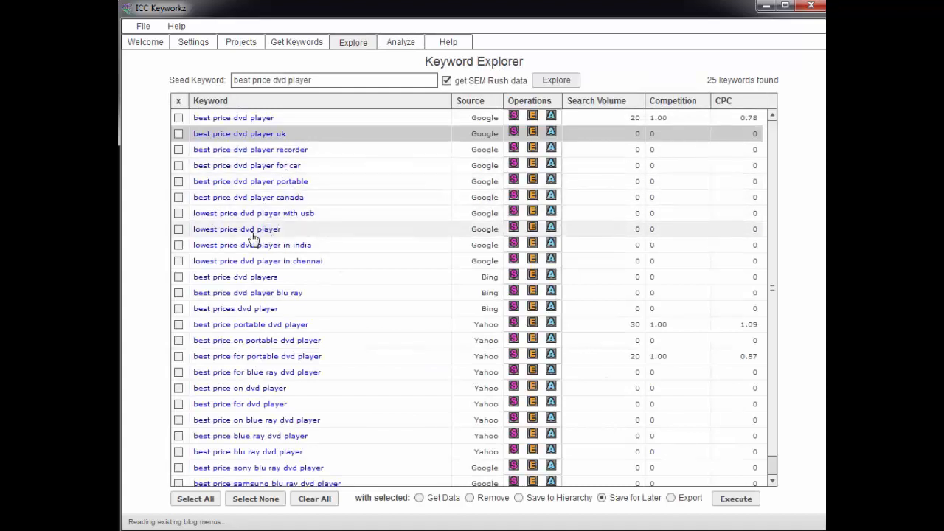
left_click(551, 228)
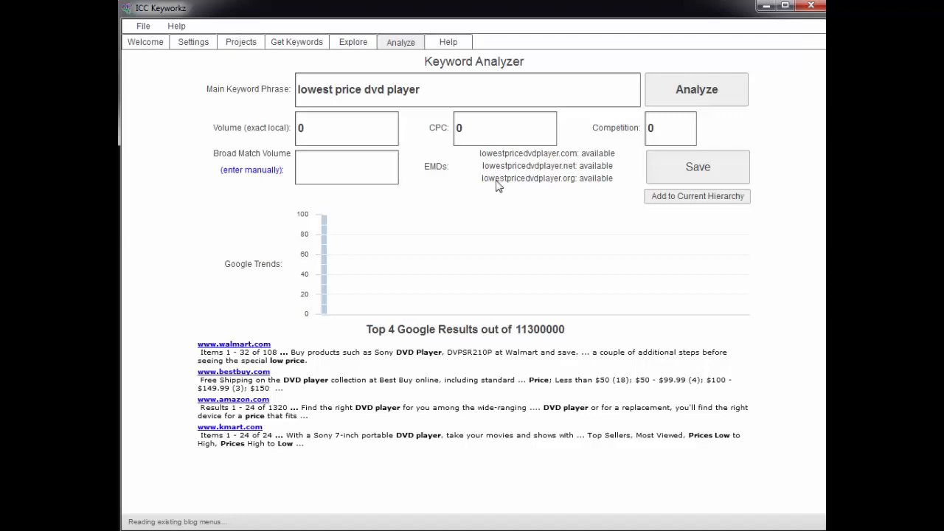
left_click(352, 43)
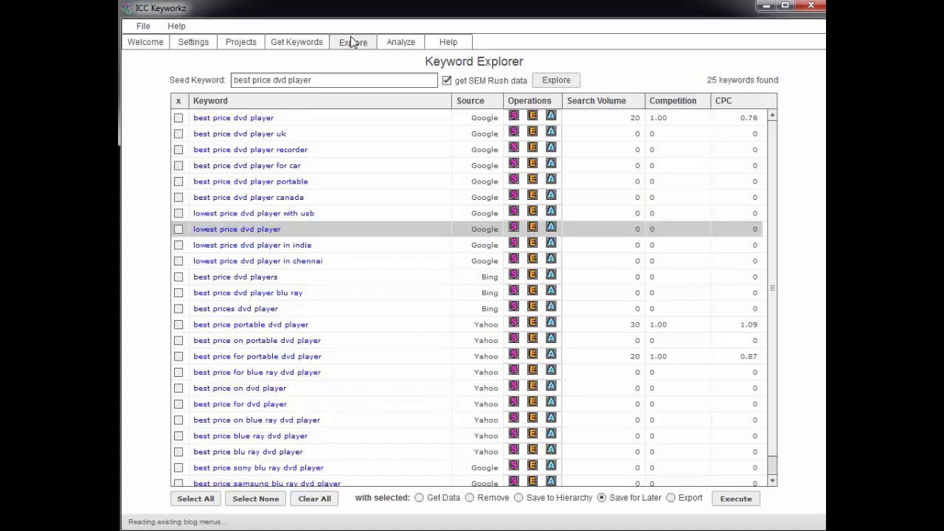
Step: Open the German Shepherds project and hide Operations so the hierarchy spans the page
left_click(298, 42)
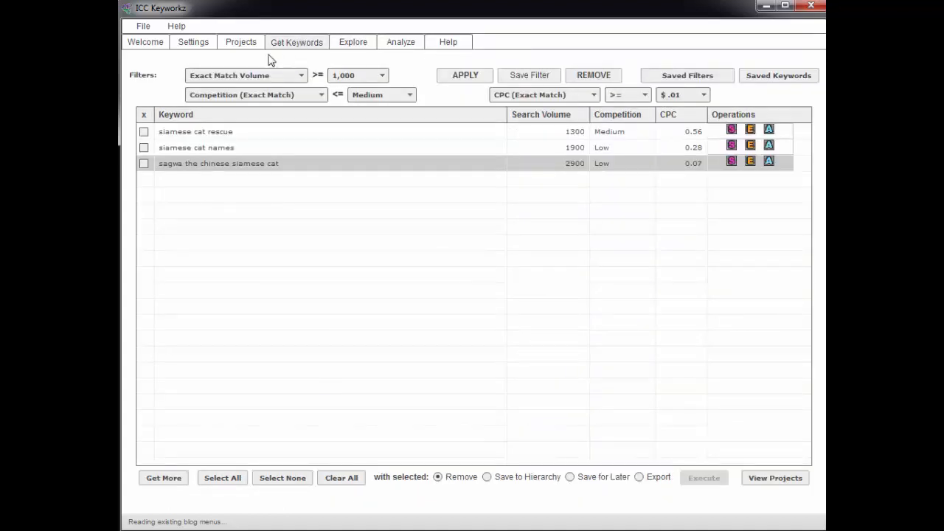
left_click(240, 43)
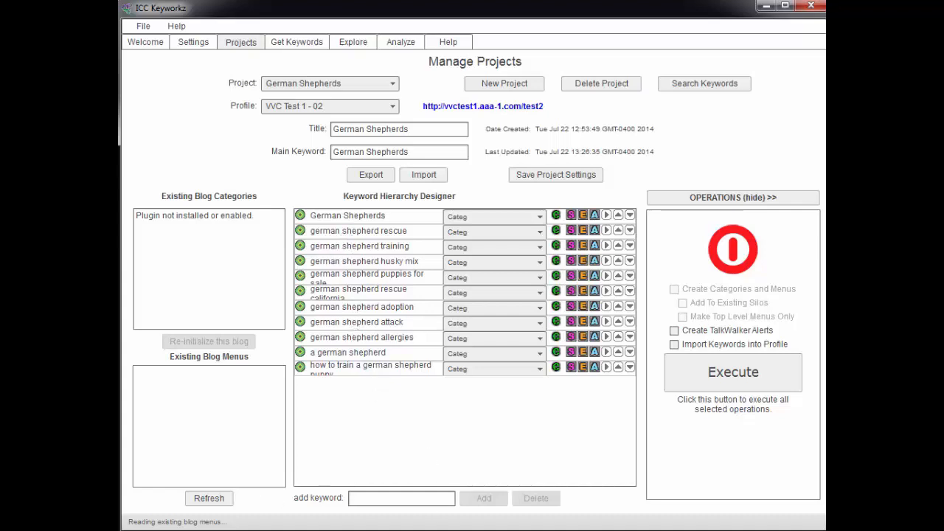
left_click(700, 196)
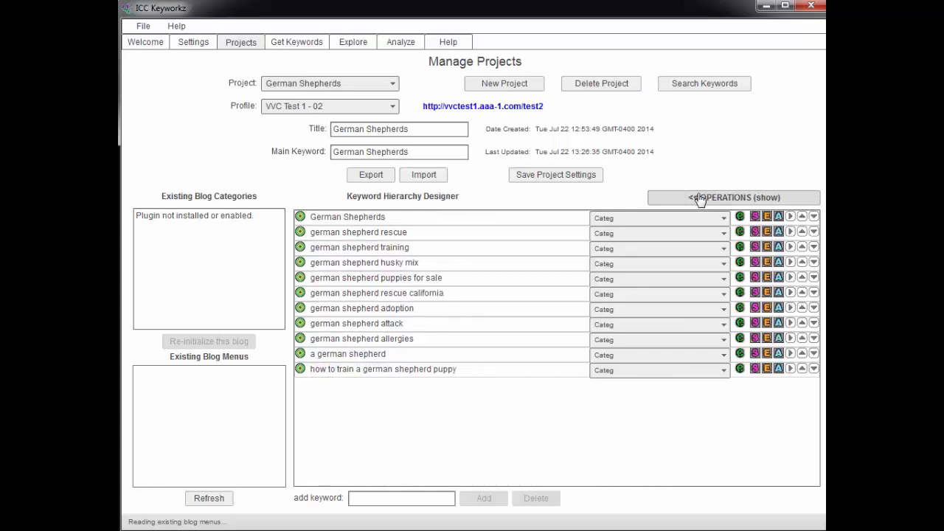
mouse_move(378, 240)
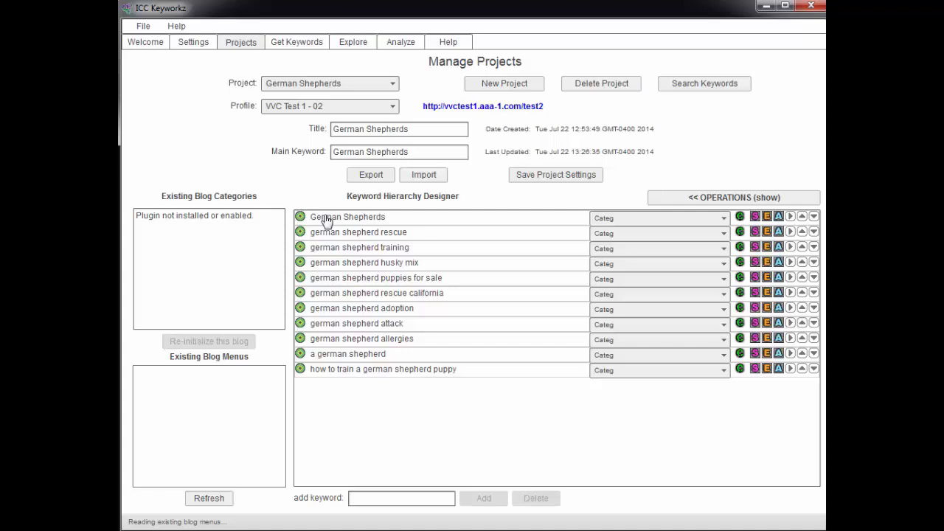
Step: Nest rescue, training, husky mix and puppies for sale under German Shepherds, moving husky mix above training
left_click(790, 232)
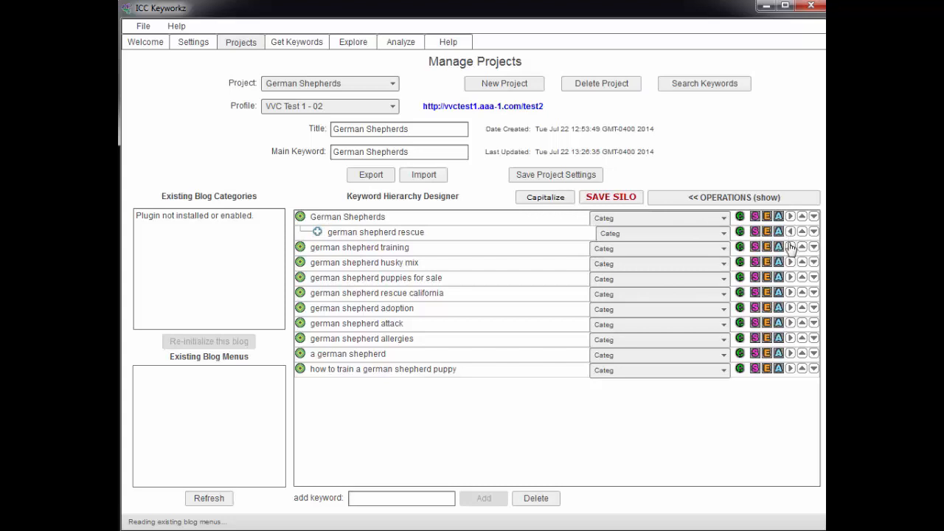
left_click(790, 247)
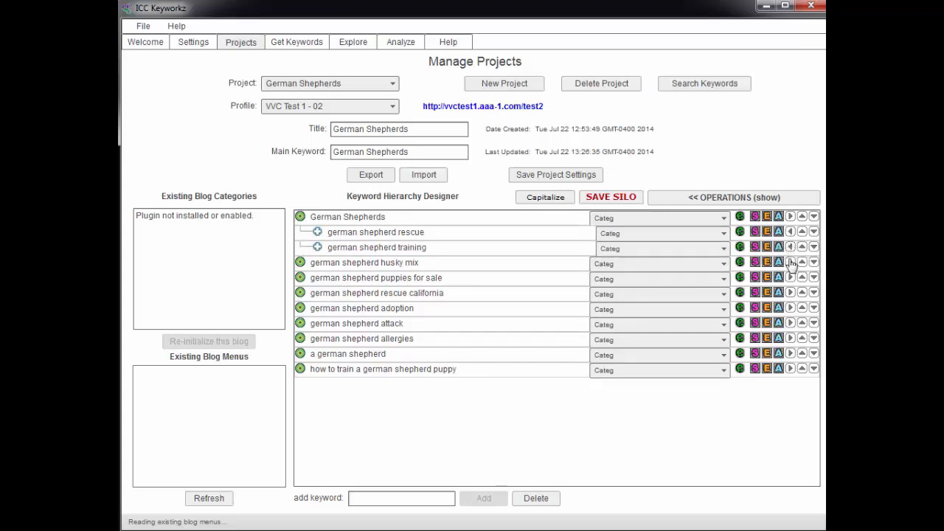
left_click(790, 262)
left_click(789, 278)
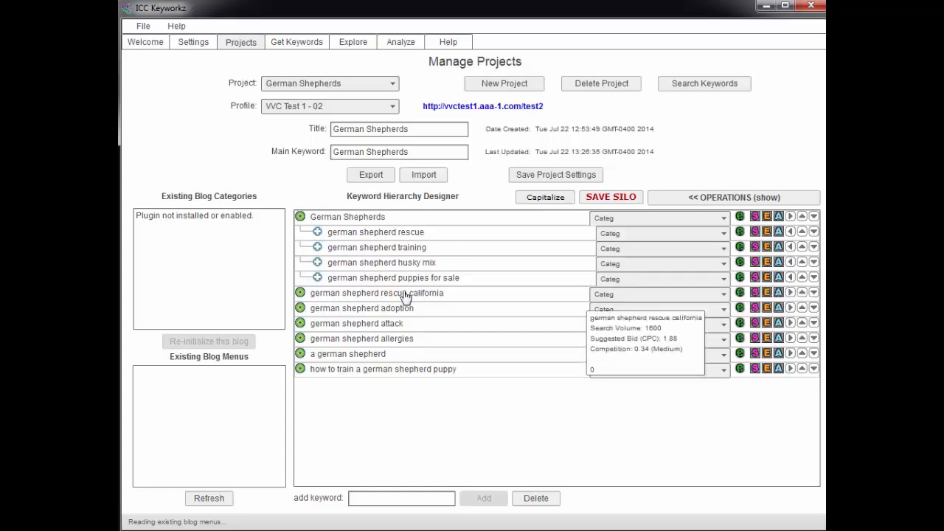
left_click_drag(353, 264, 353, 248)
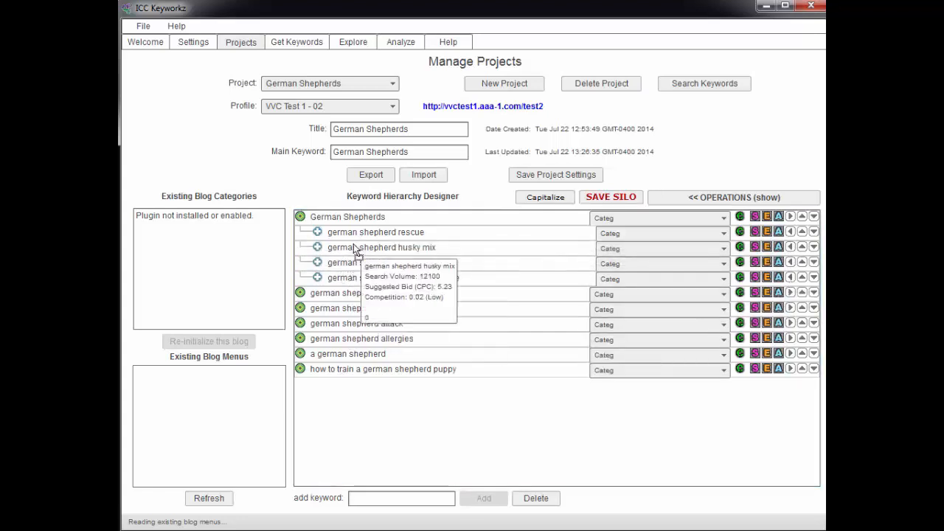
Step: Title-case every keyword and save the German Shepherds silo
left_click(536, 202)
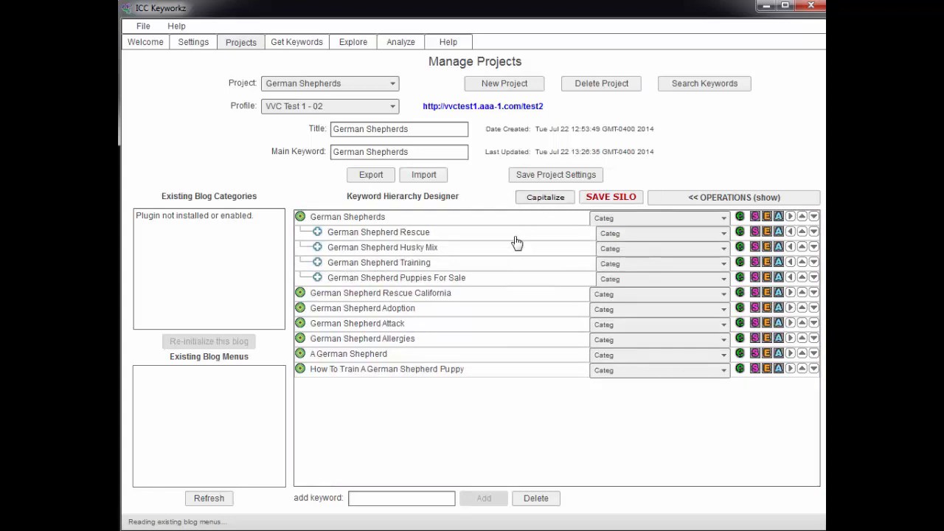
left_click(615, 199)
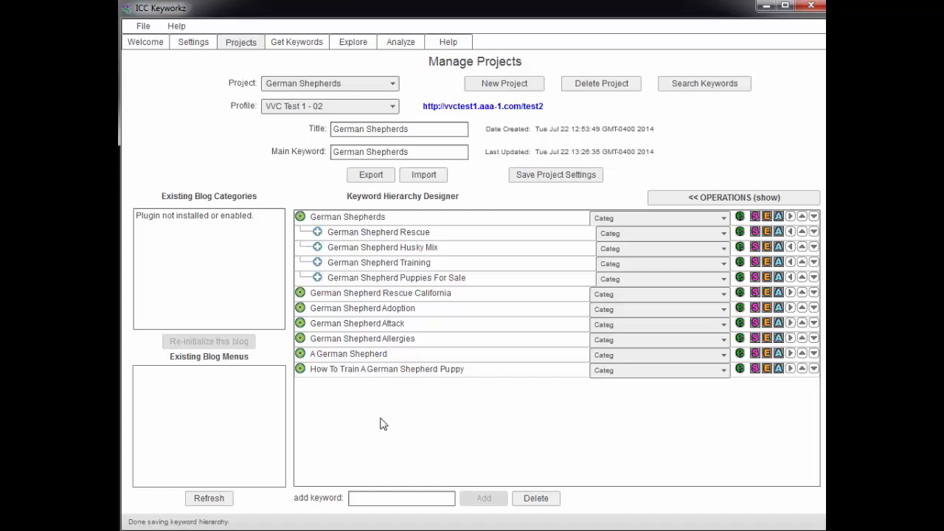
left_click(730, 197)
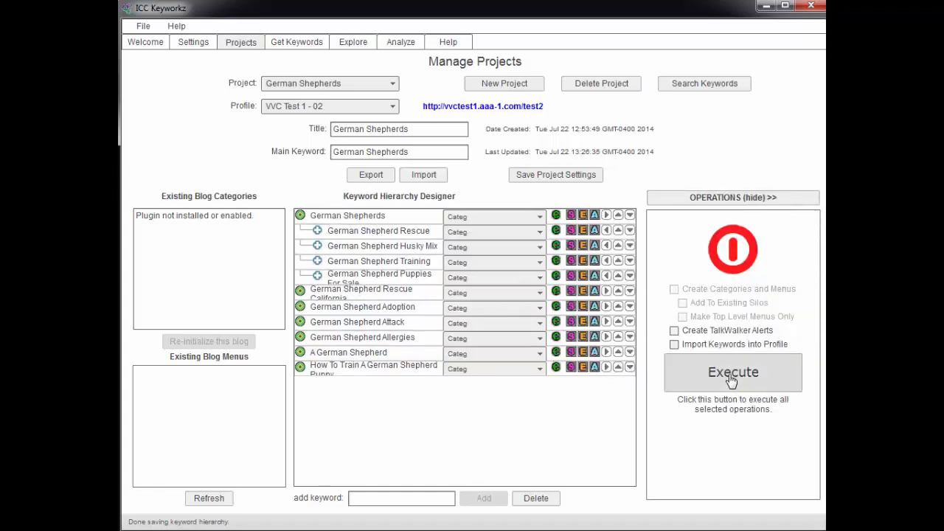
left_click(733, 197)
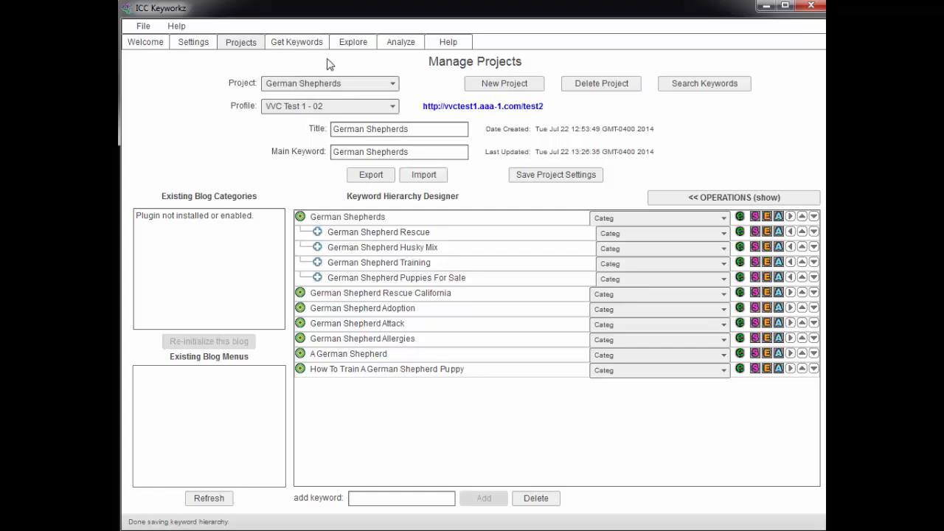
left_click(352, 46)
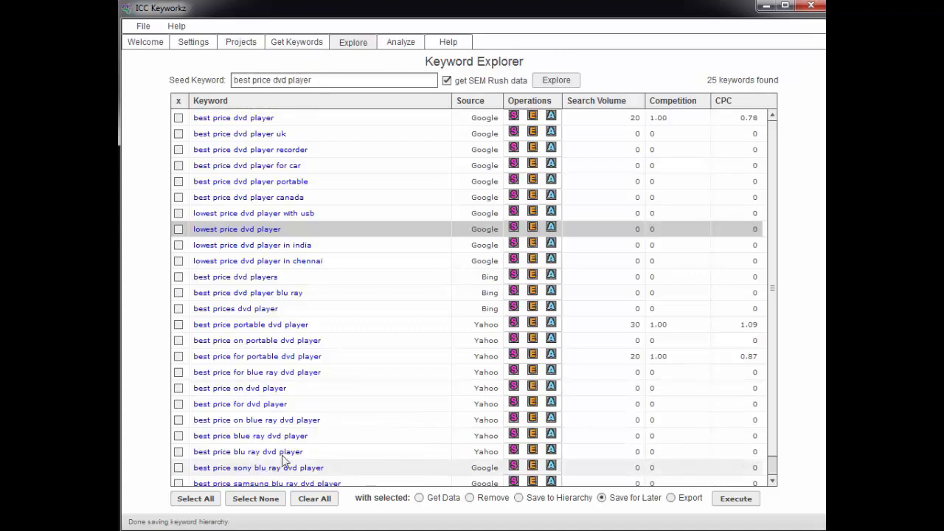
Step: Open the analysis for 'best price portable dvd player' and select its Main Keyword Phrase text
left_click(551, 325)
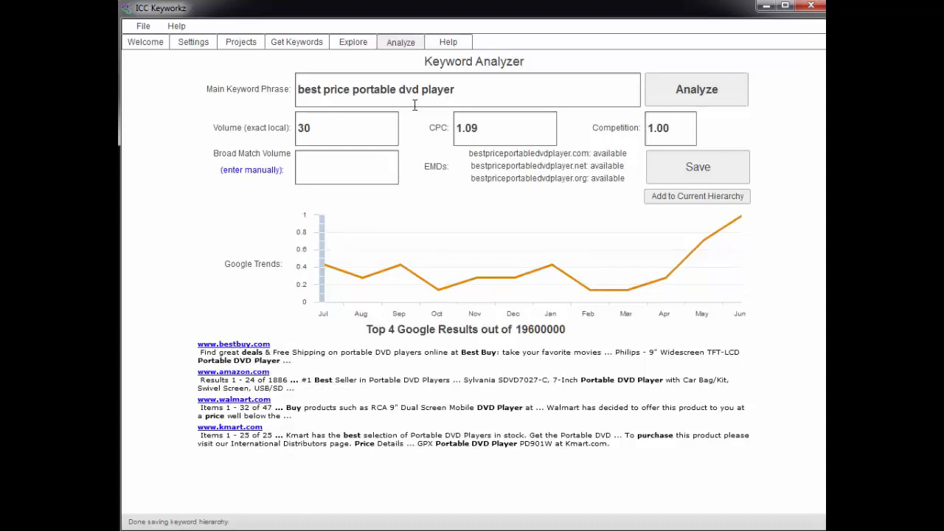
left_click_drag(471, 89, 371, 90)
left_click_drag(303, 90, 299, 90)
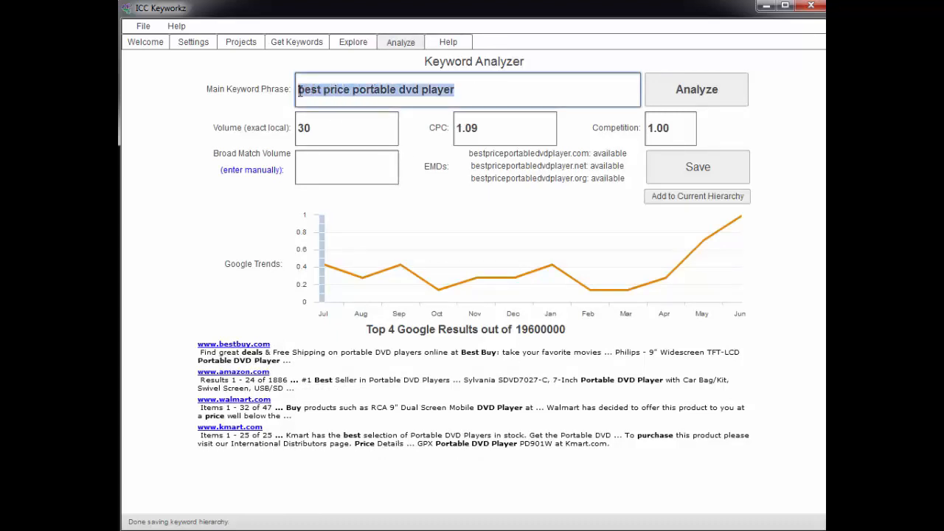
left_click(477, 90)
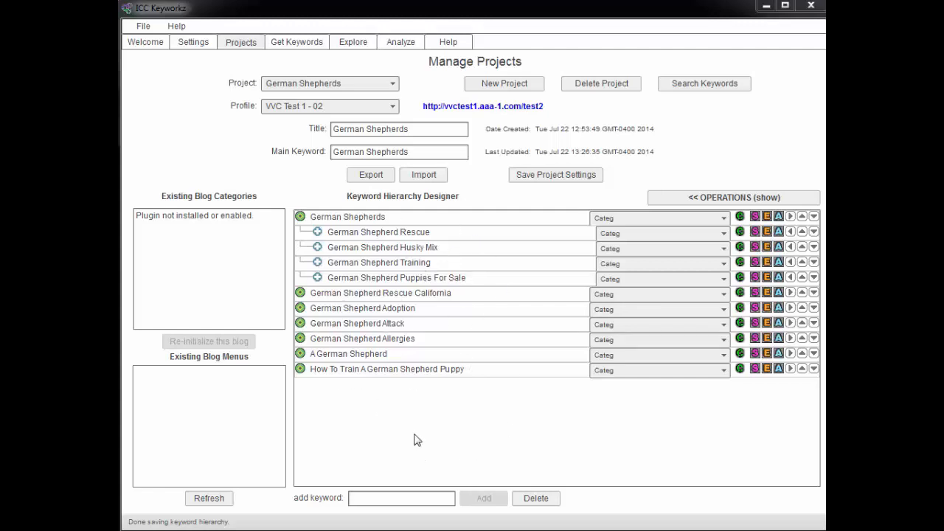
Step: Nest German Shepherd Adoption, Attack, Allergies, A German Shepherd and How To Train A German Shepherd Puppy under Rescue California
left_click(790, 308)
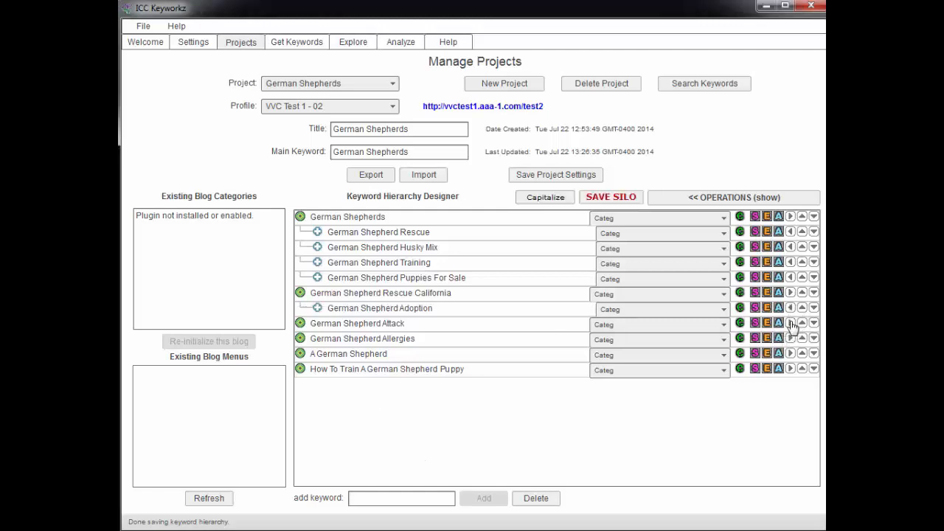
left_click(790, 323)
left_click(790, 338)
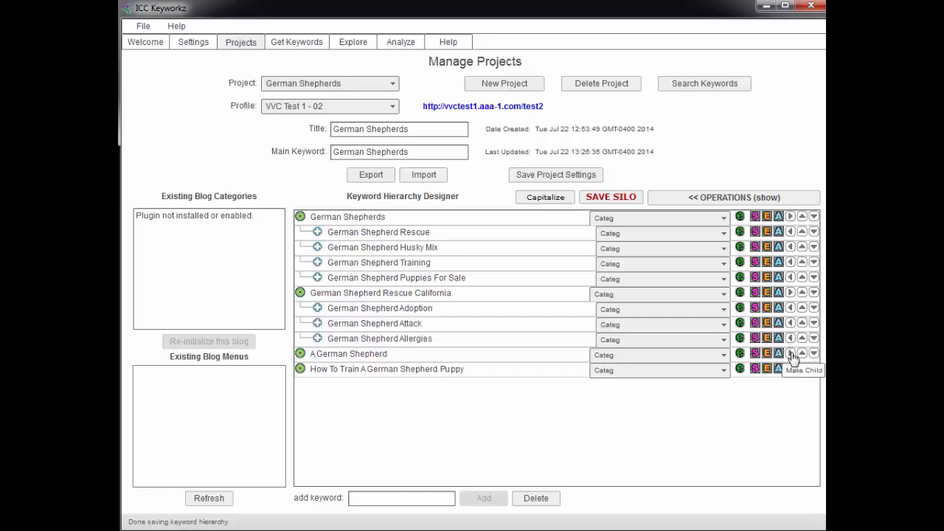
left_click(790, 353)
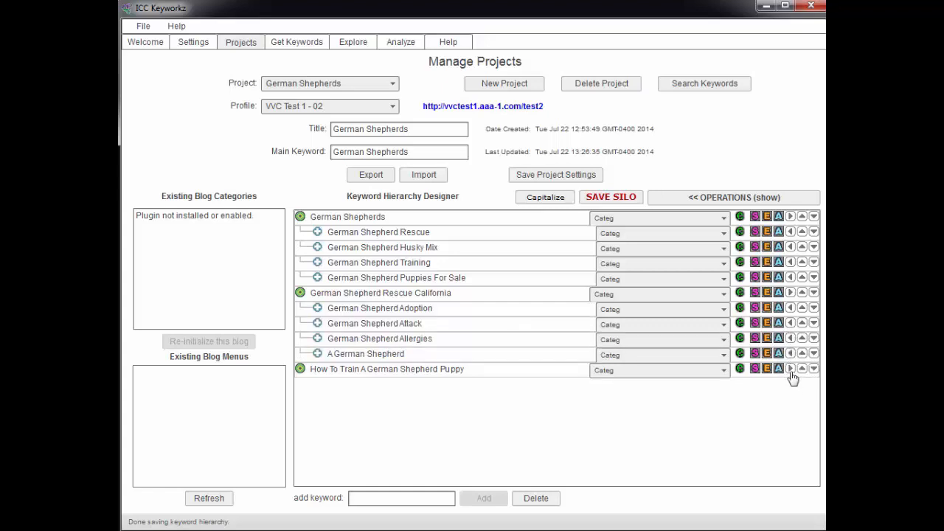
left_click(790, 369)
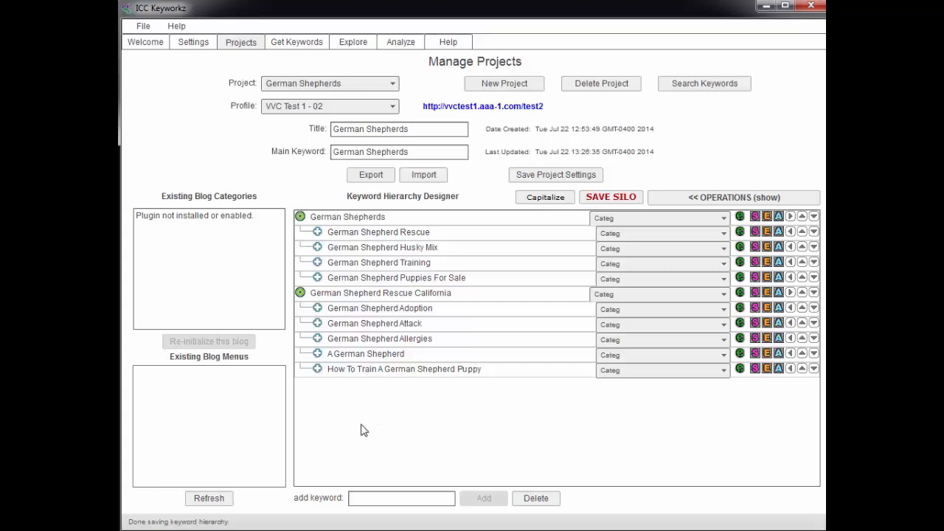
Step: Save the updated two-silo German Shepherds hierarchy with SAVE SILO
left_click(675, 201)
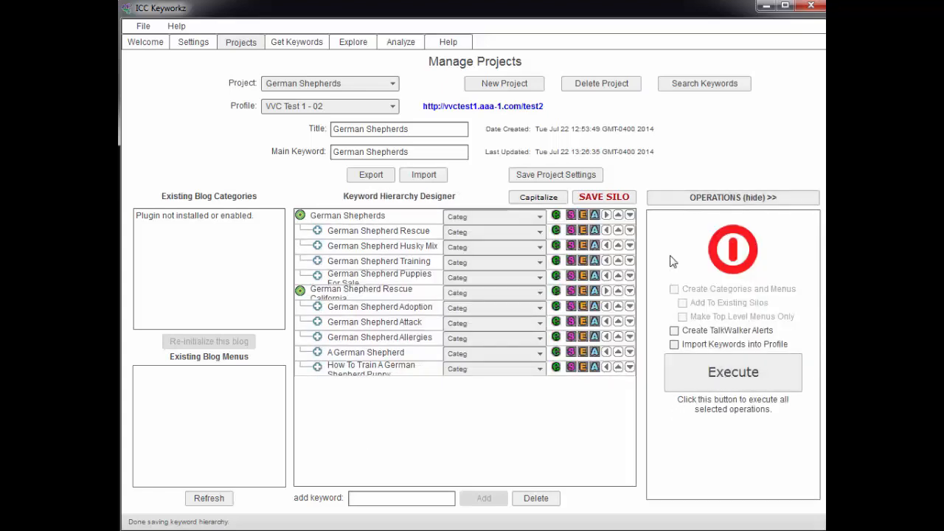
left_click(696, 197)
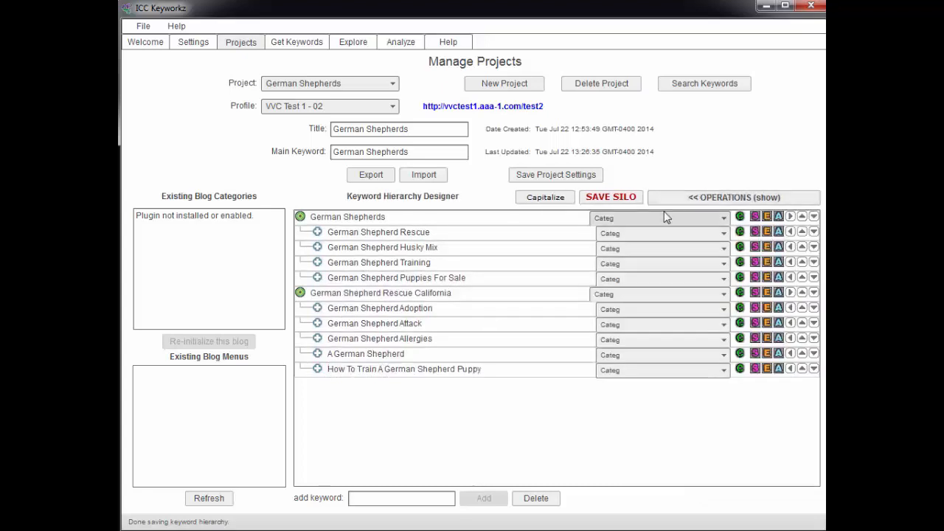
left_click(627, 197)
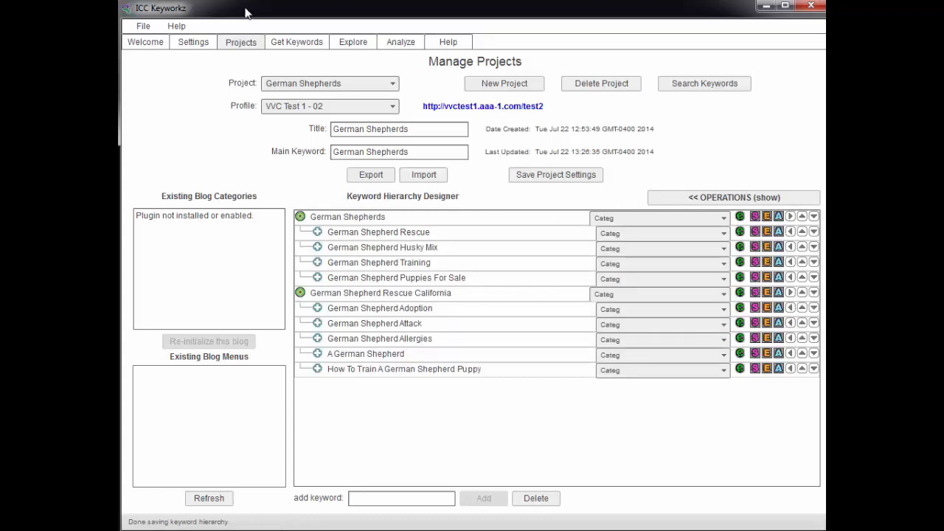
Step: Clear all stored keywords on the Get Keywords page and bring up the Get More source options
left_click(287, 46)
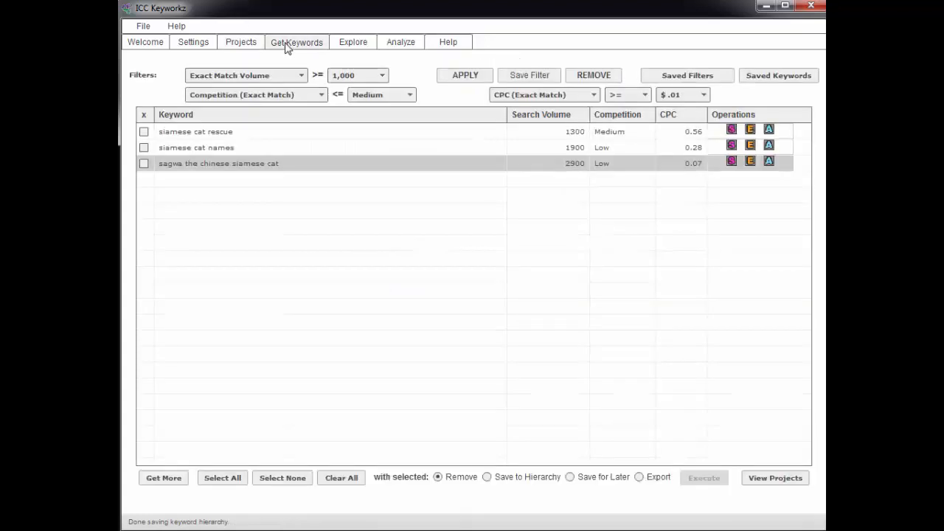
left_click(337, 479)
left_click(168, 480)
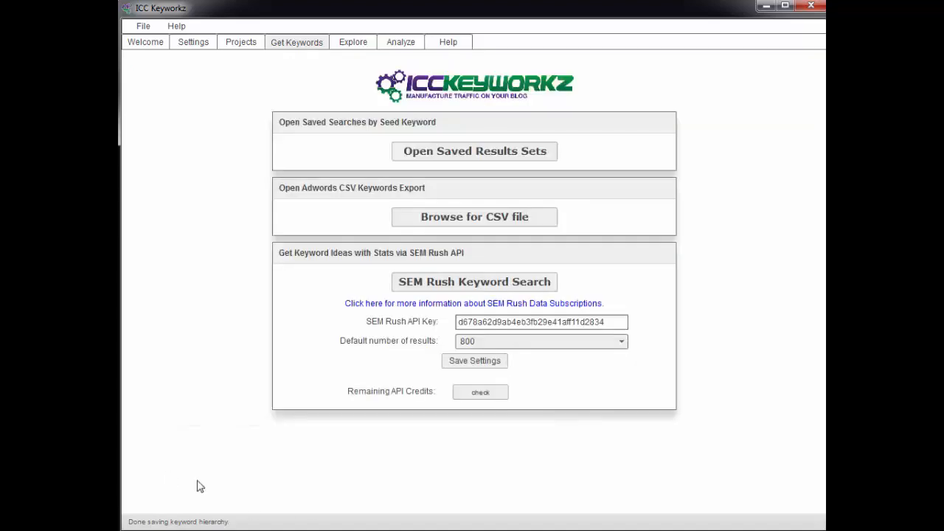